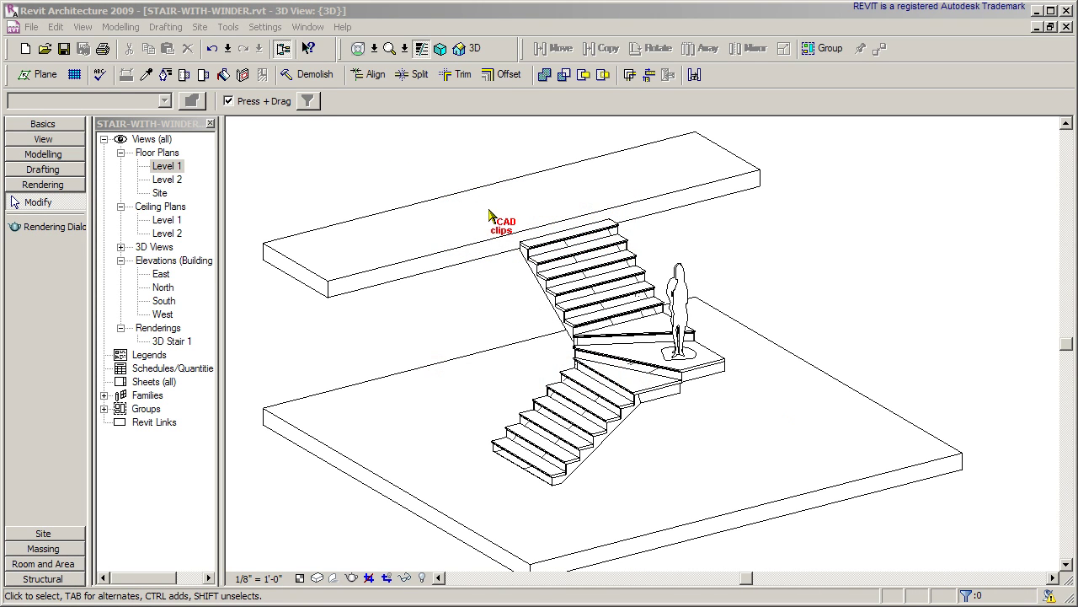
# - Inspect the existing winder stair and the two floor slabs in the 3D view from slightly different angles
pyautogui.click(148, 12)
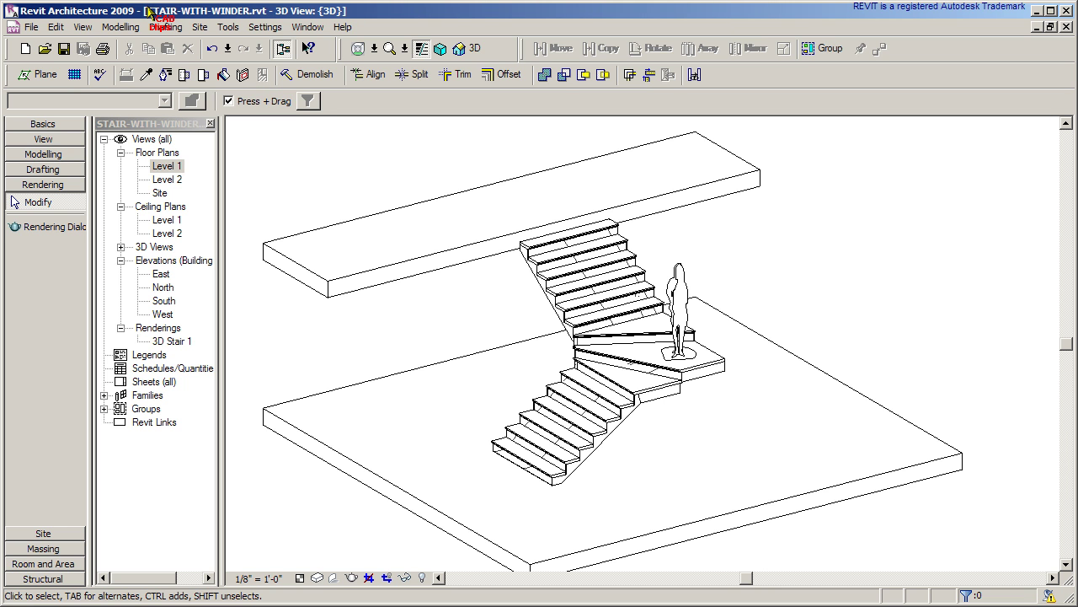
pyautogui.click(699, 371)
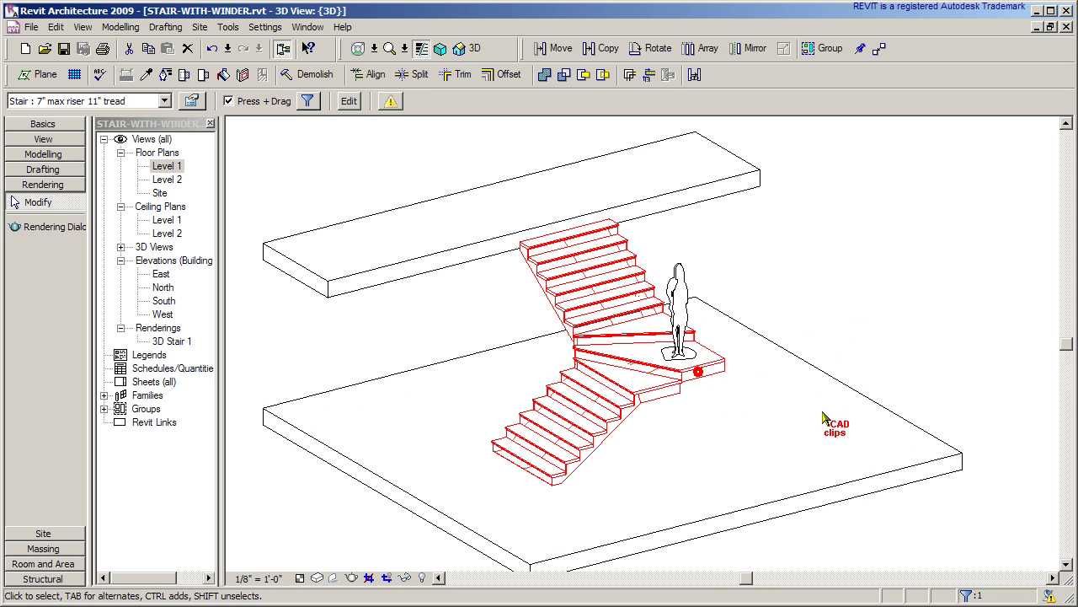
pyautogui.click(914, 320)
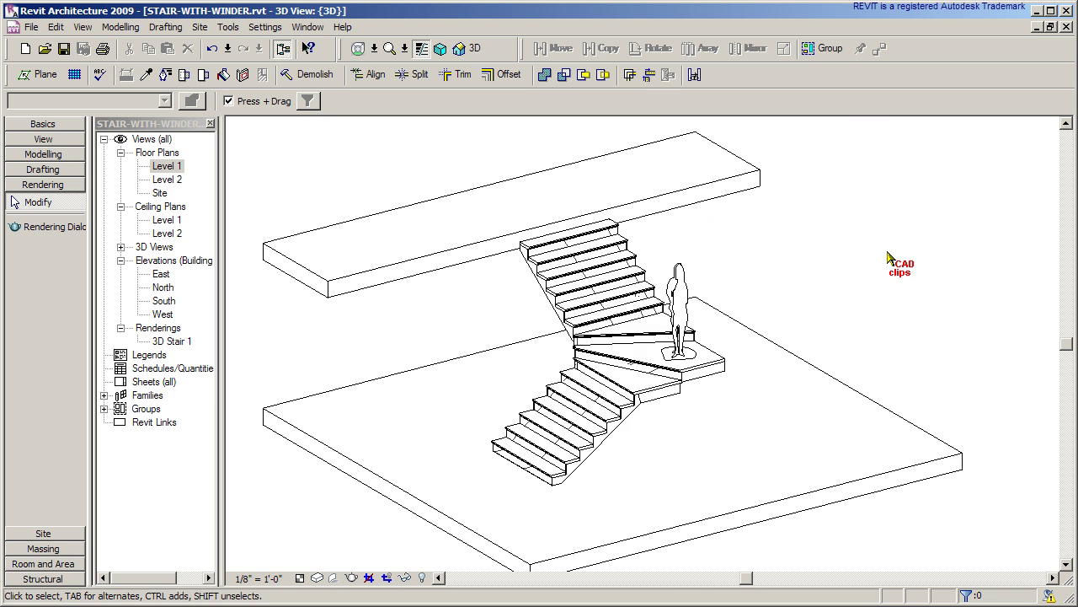
pyautogui.keyDown('shift'); pyautogui.moveTo(866, 270); pyautogui.dragTo(807, 263, button='middle'); pyautogui.keyUp('shift')
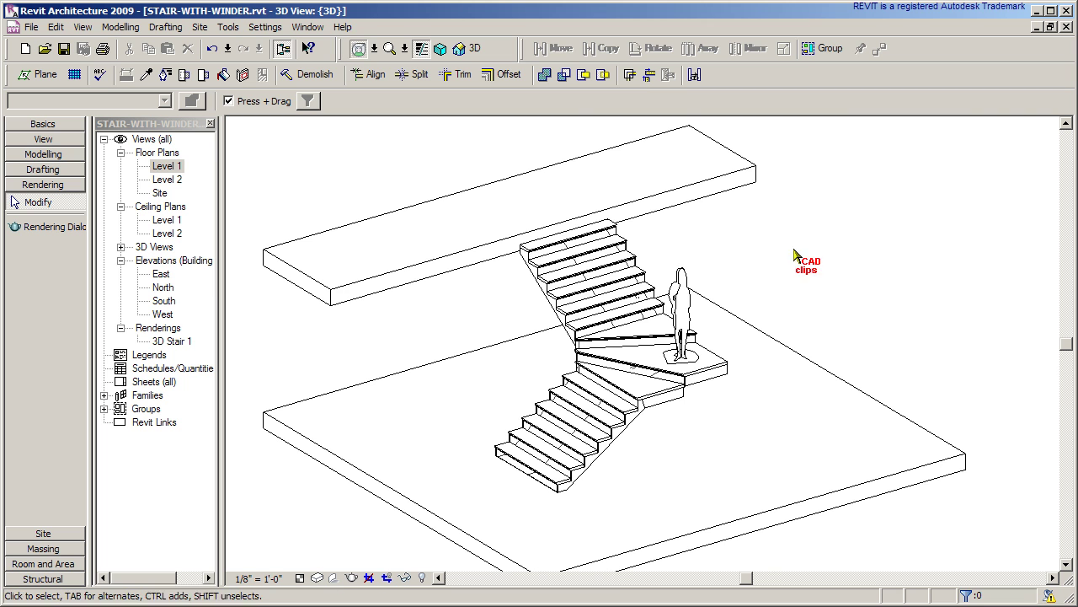
pyautogui.moveTo(869, 321); pyautogui.dragTo(861, 308, button='middle')
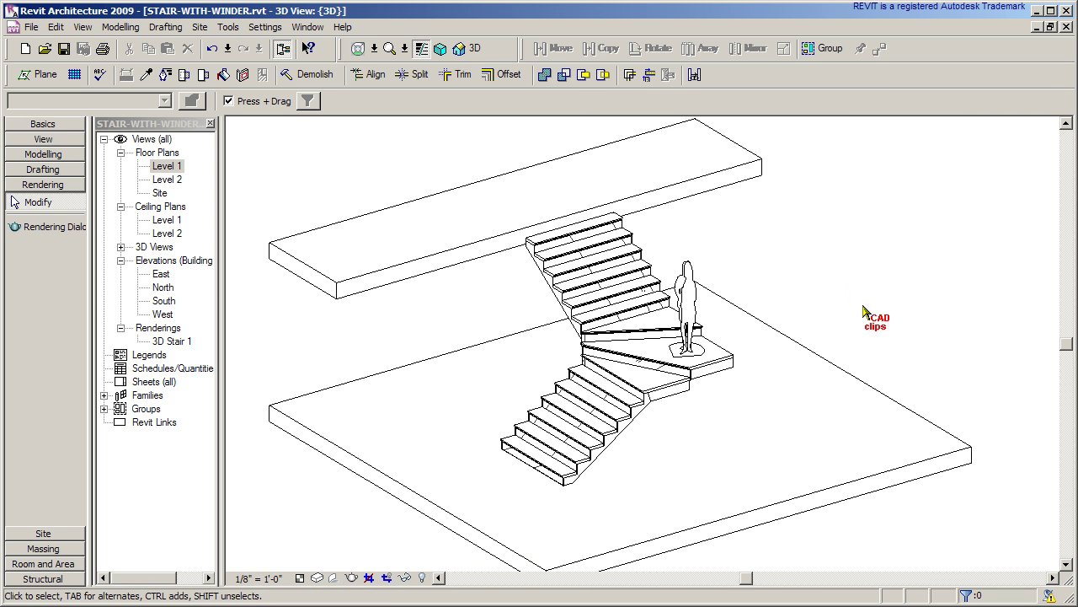
pyautogui.keyDown('shift'); pyautogui.moveTo(867, 312); pyautogui.dragTo(862, 317, button='middle'); pyautogui.keyUp('shift')
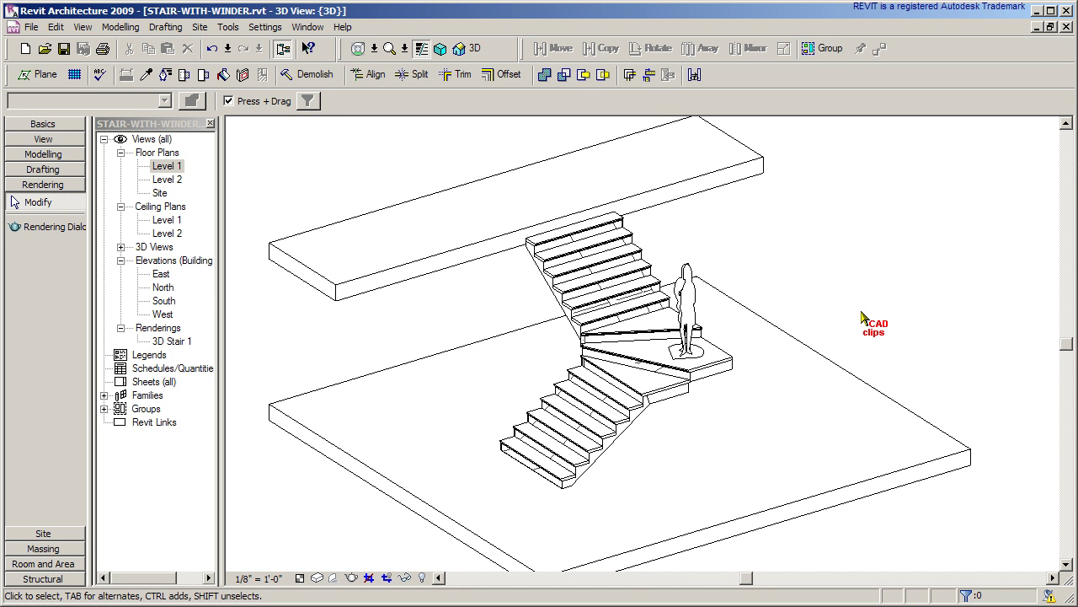
# - Shade the 3D view with edges and open the saved 3D Stair 1 rendering
pyautogui.press('s')
pyautogui.press('d')
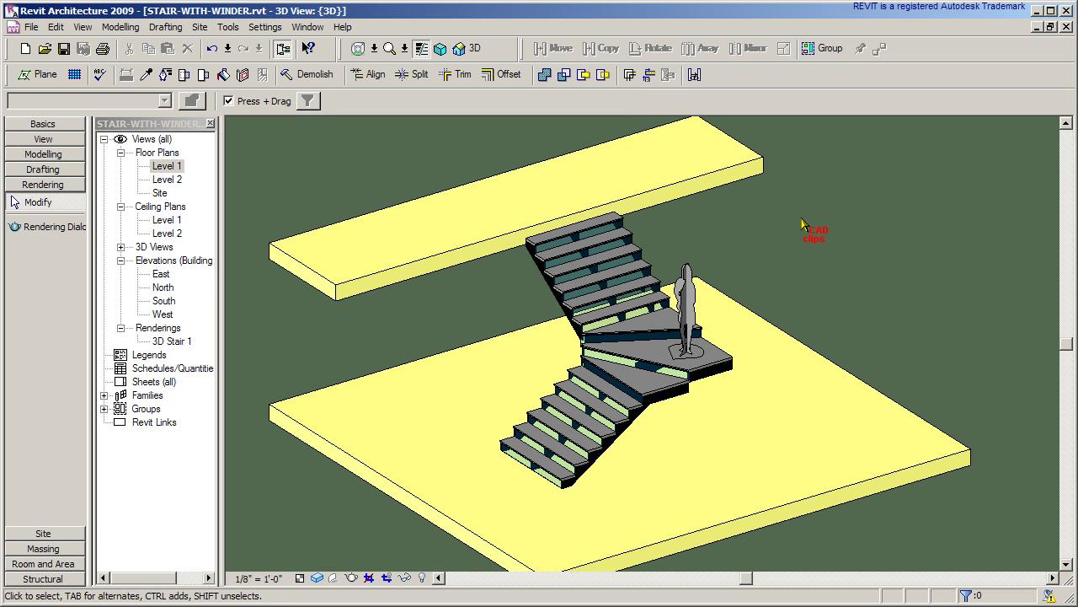
pyautogui.doubleClick(178, 340)
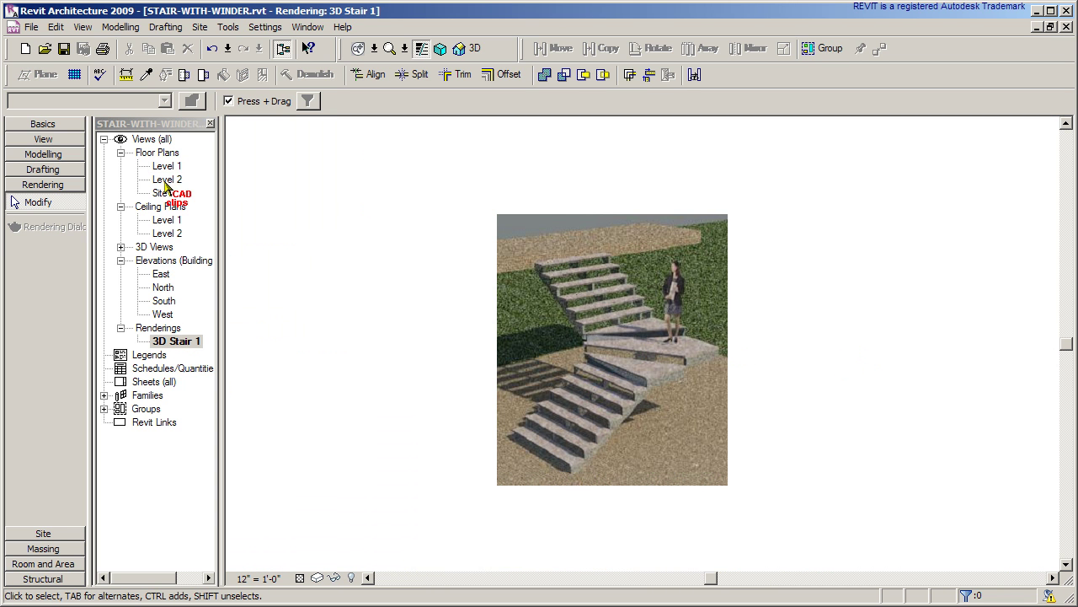
# - Return to the 3D view and delete the winder stair and the standing figure, leaving only the two floors
pyautogui.click(465, 48)
pyautogui.click(714, 376)
pyautogui.press('Delete')
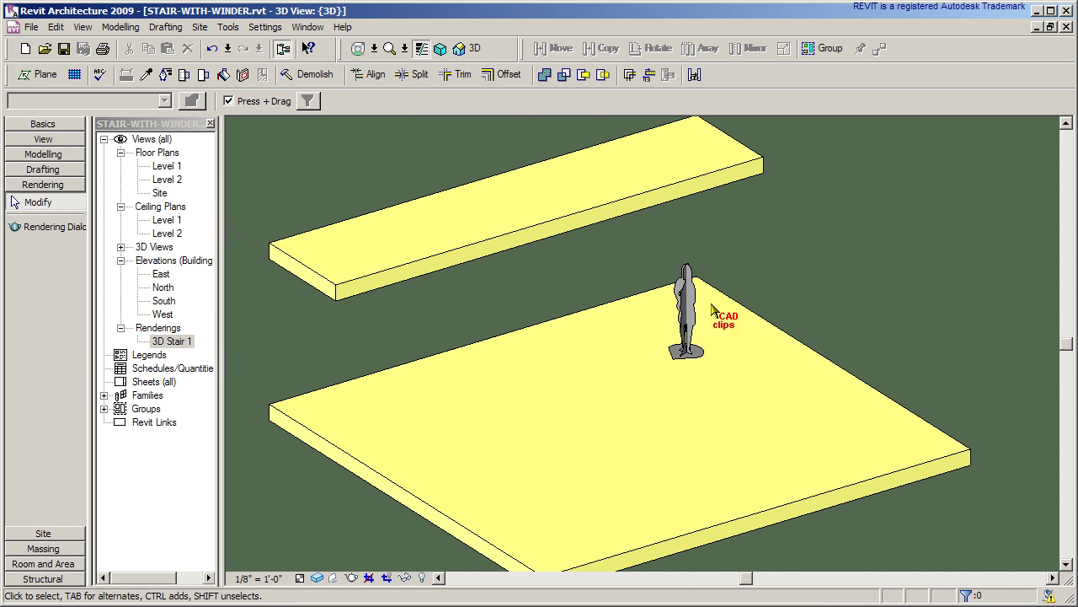
pyautogui.click(686, 287)
pyautogui.press('Delete')
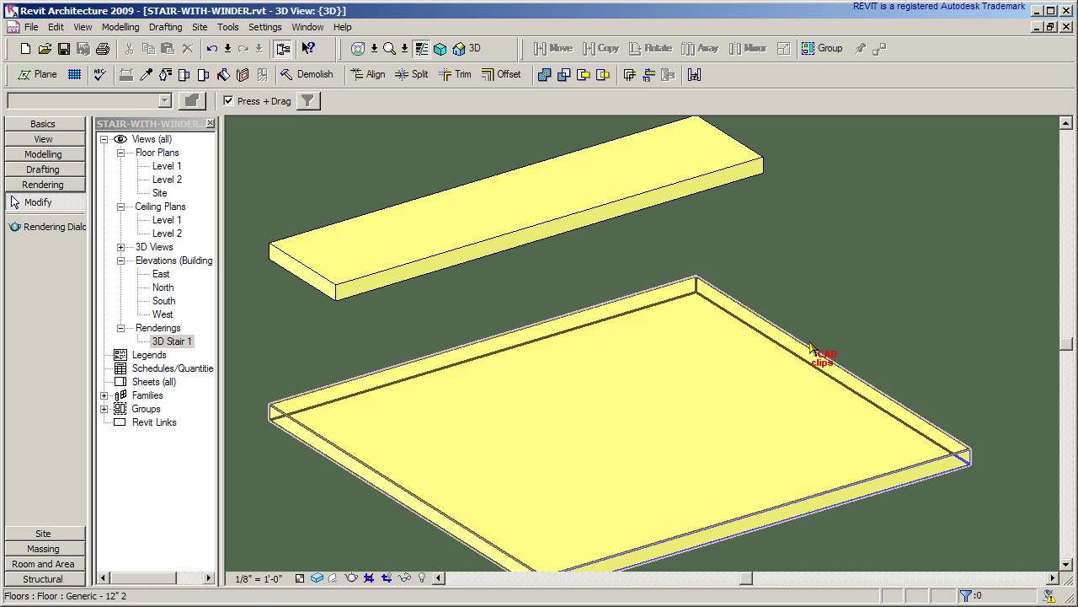
pyautogui.keyDown('shift'); pyautogui.moveTo(746, 374); pyautogui.dragTo(741, 224, button='middle'); pyautogui.keyUp('shift')
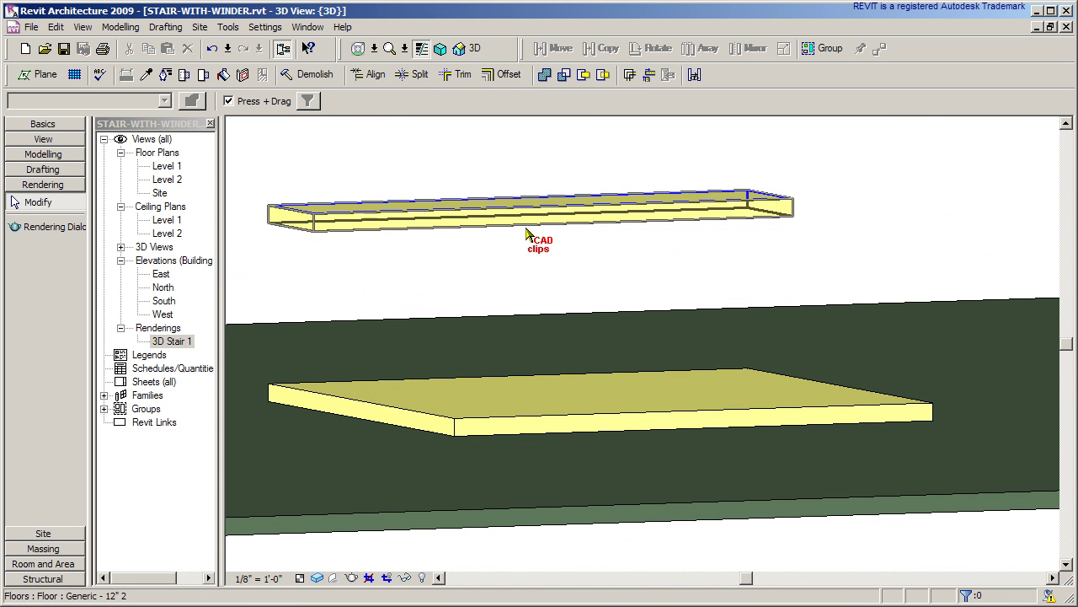
# - Open the Level 1 floor plan and set its underlay to Level 2 in the view properties
pyautogui.doubleClick(167, 166)
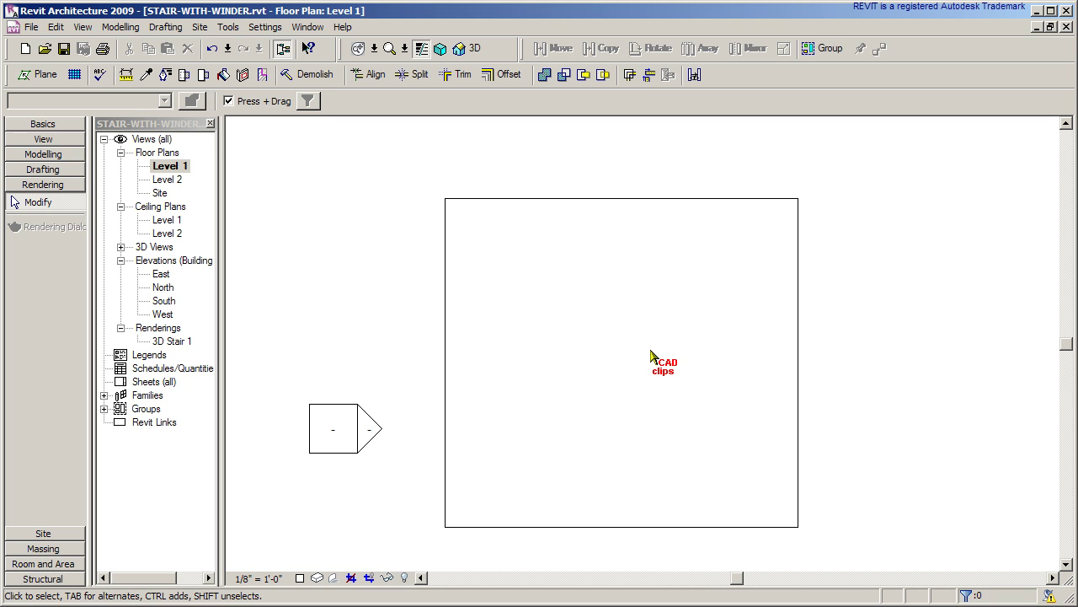
pyautogui.rightClick(359, 229)
pyautogui.click(415, 457)
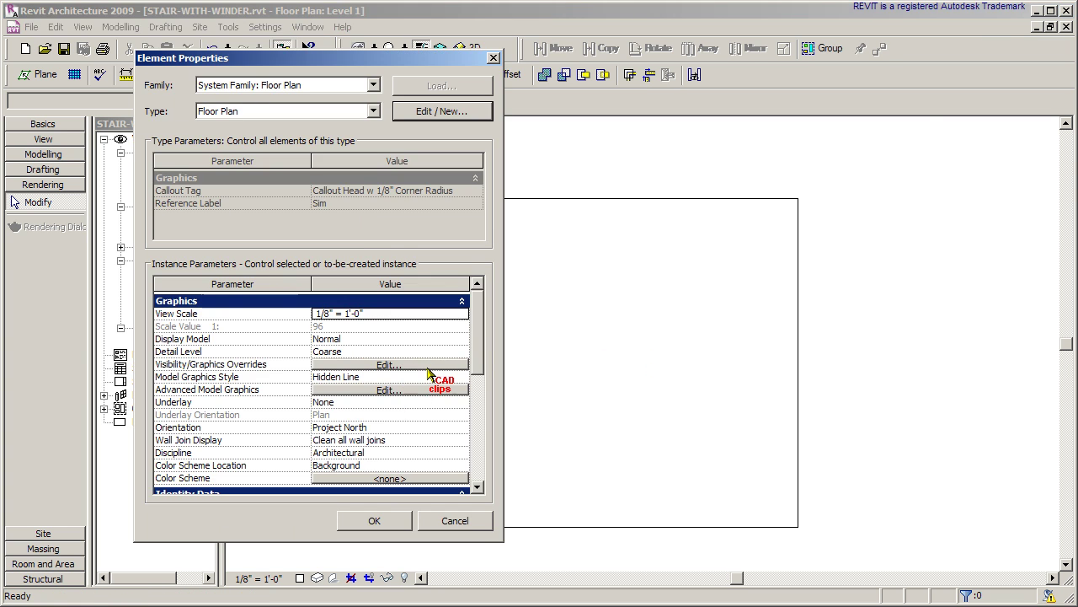
pyautogui.moveTo(481, 341); pyautogui.dragTo(477, 371)
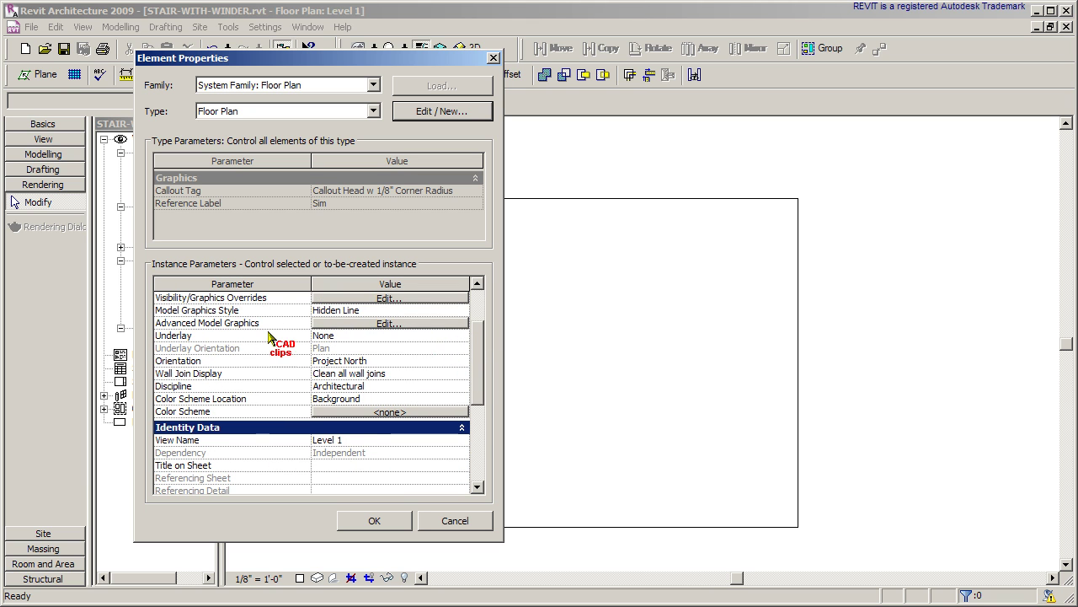
pyautogui.click(461, 336)
pyautogui.click(327, 369)
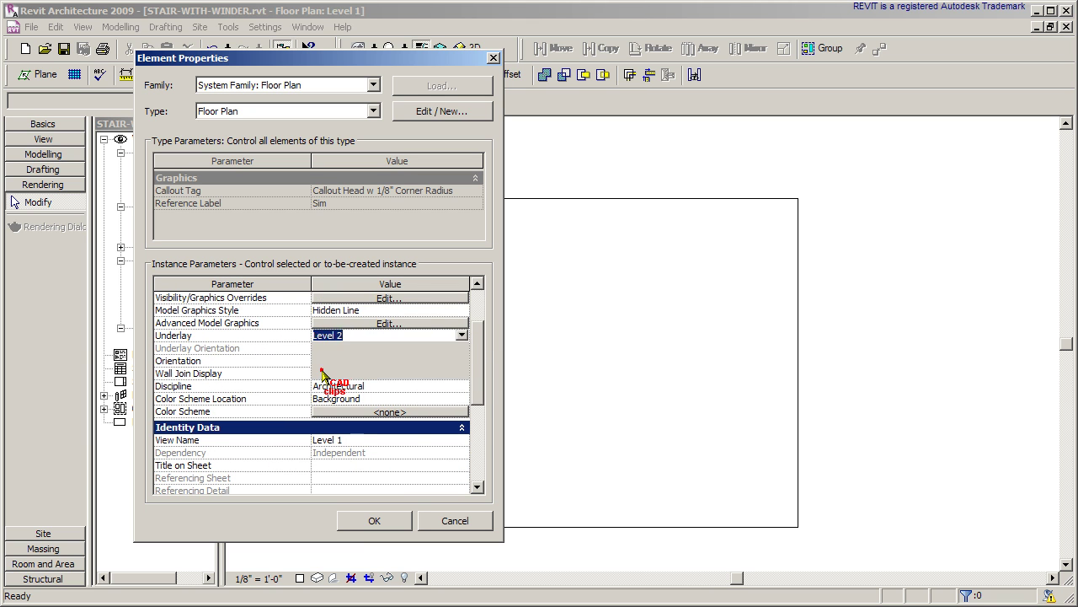
pyautogui.click(396, 519)
# - Start a new stair sketch on Level 1 and set its railings type to None
pyautogui.scroll(4, 632, 278)
pyautogui.moveTo(698, 320); pyautogui.dragTo(696, 339, button='middle')
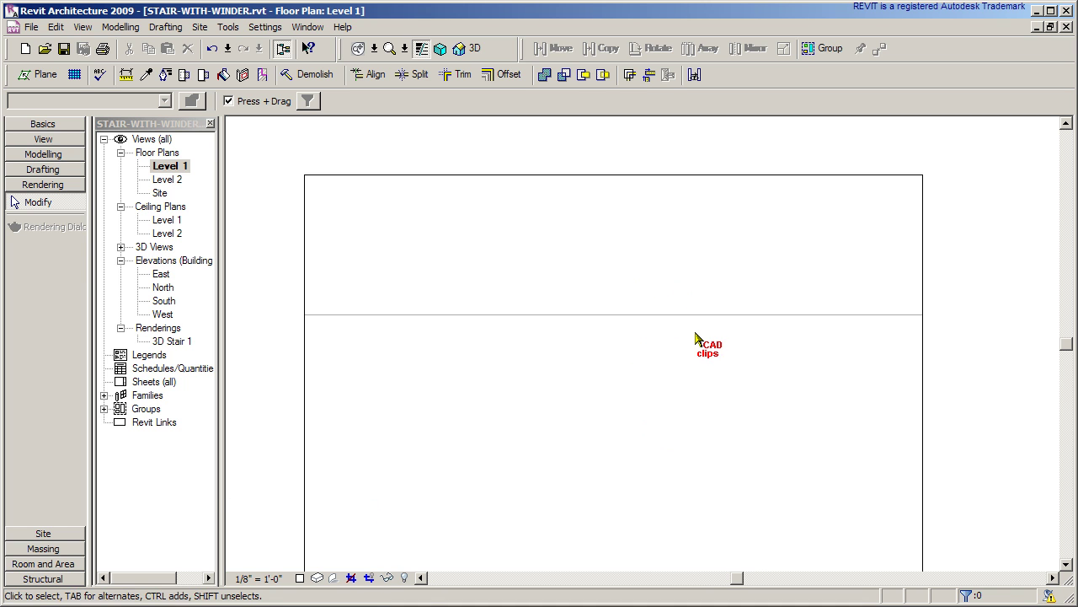
pyautogui.click(40, 124)
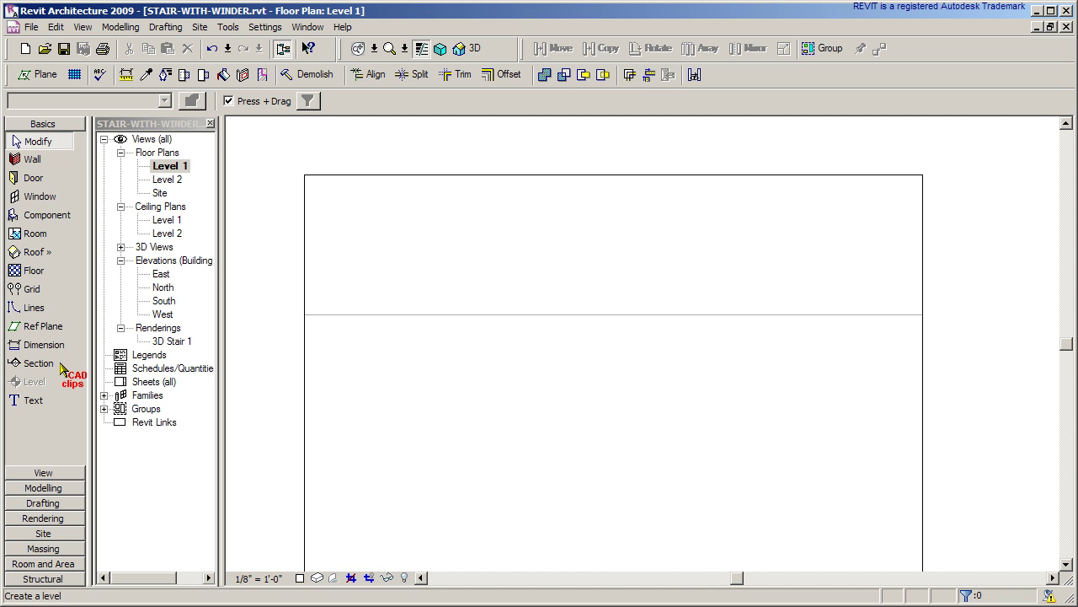
pyautogui.click(66, 489)
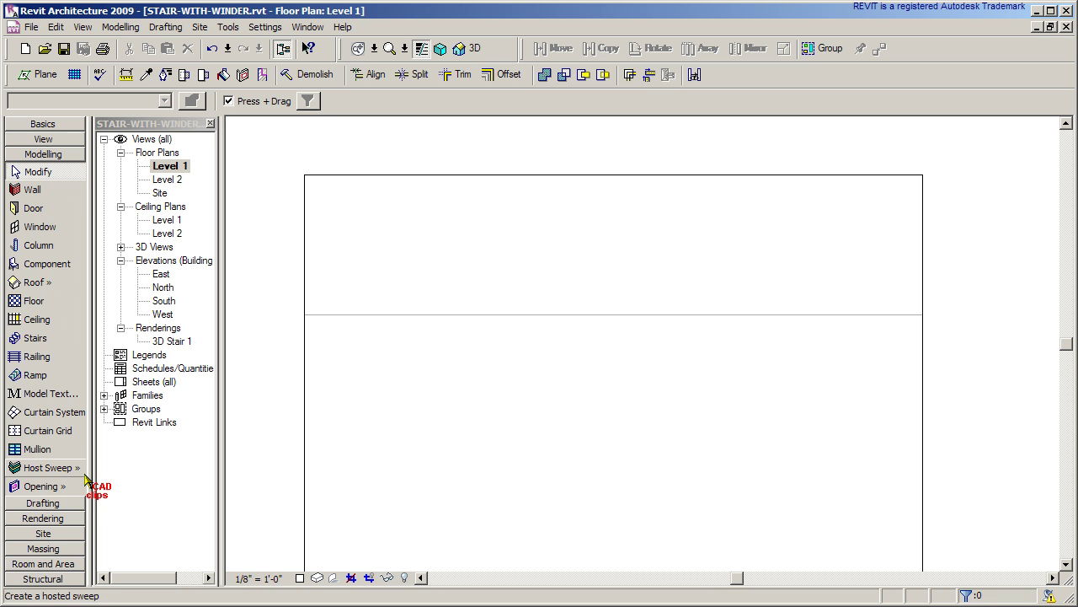
pyautogui.click(34, 340)
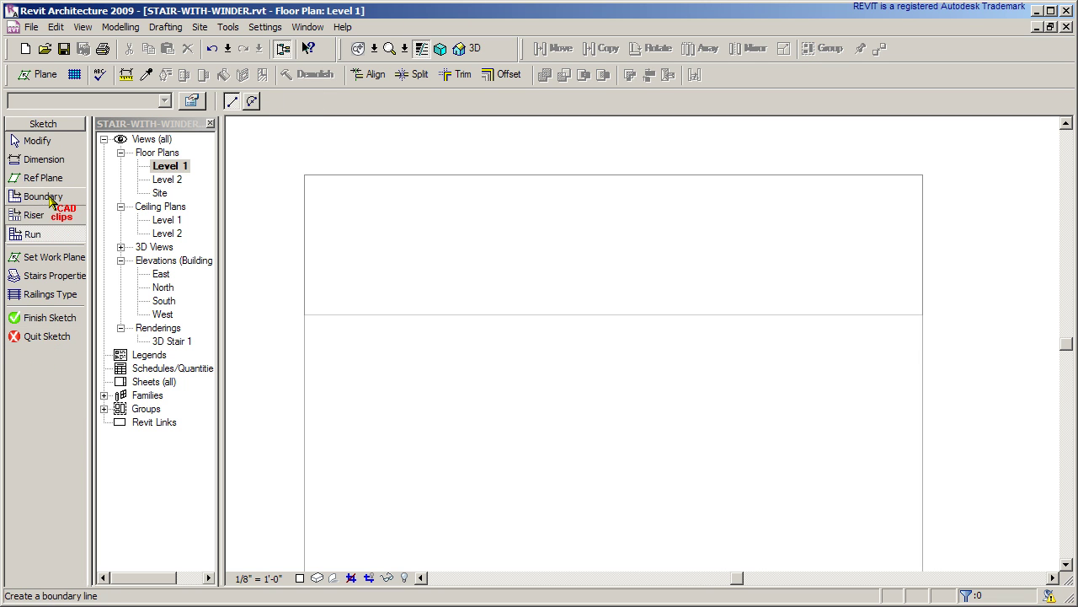
pyautogui.click(62, 294)
pyautogui.click(457, 296)
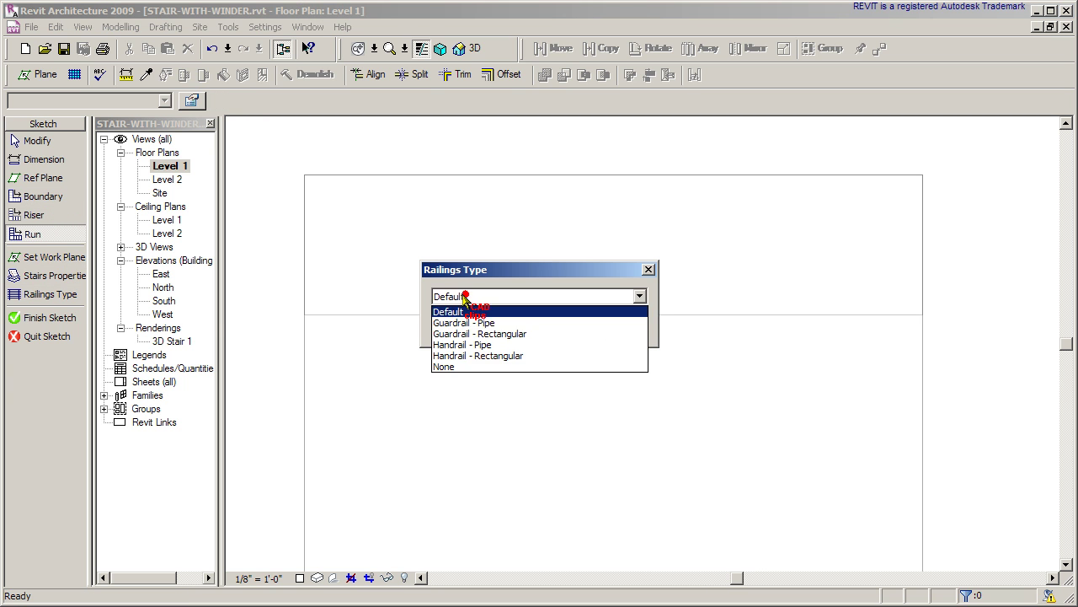
pyautogui.click(455, 365)
pyautogui.click(532, 326)
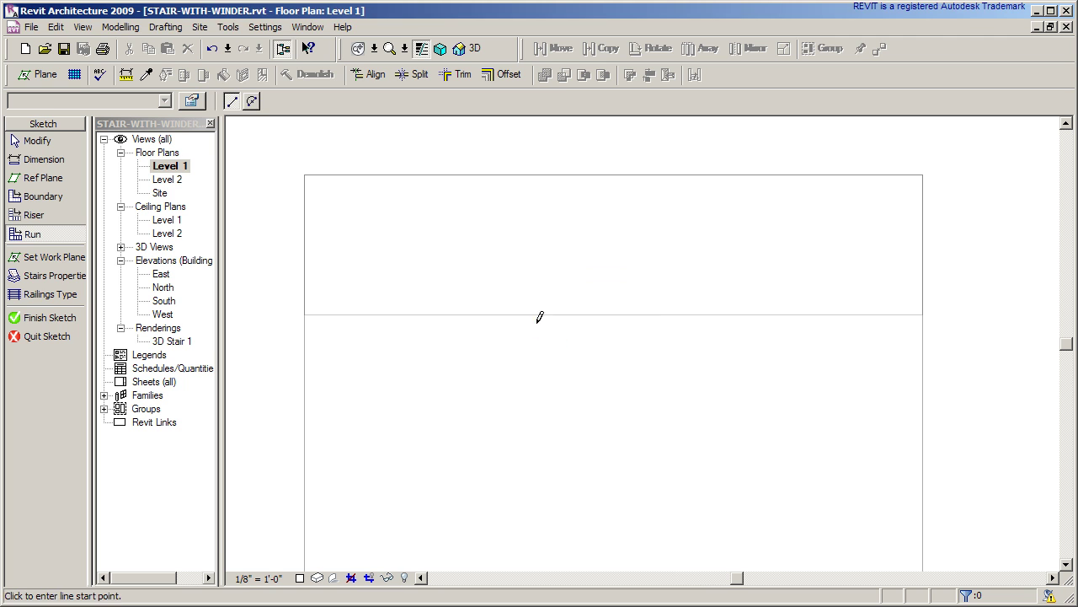
# - Examine the stair's instance properties and the type's material, tread and riser settings, including End with Riser
pyautogui.click(39, 278)
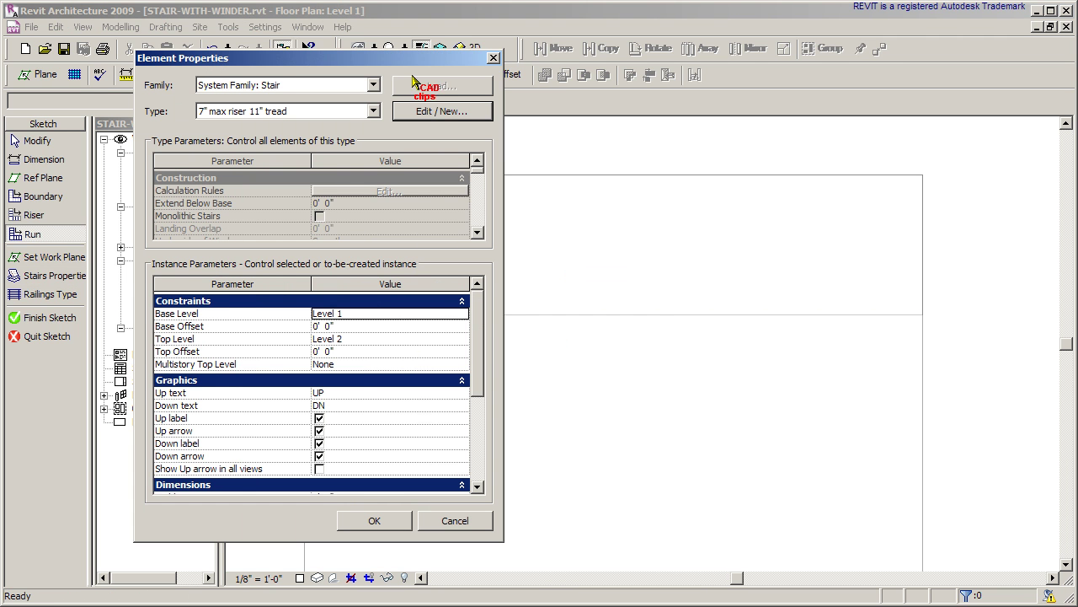
pyautogui.moveTo(416, 65); pyautogui.dragTo(409, 54)
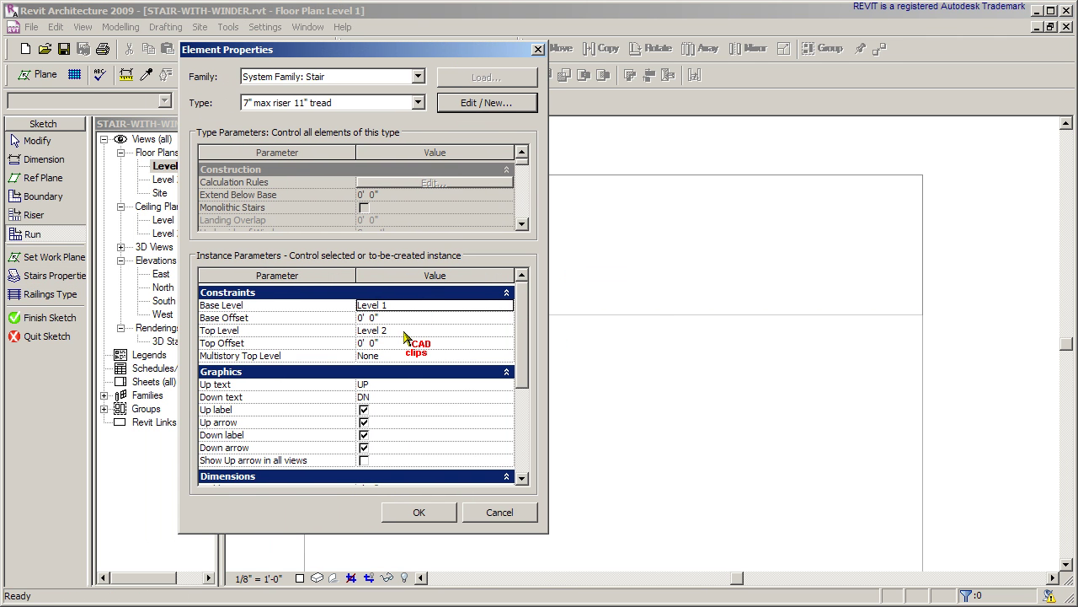
pyautogui.moveTo(522, 300); pyautogui.dragTo(529, 358)
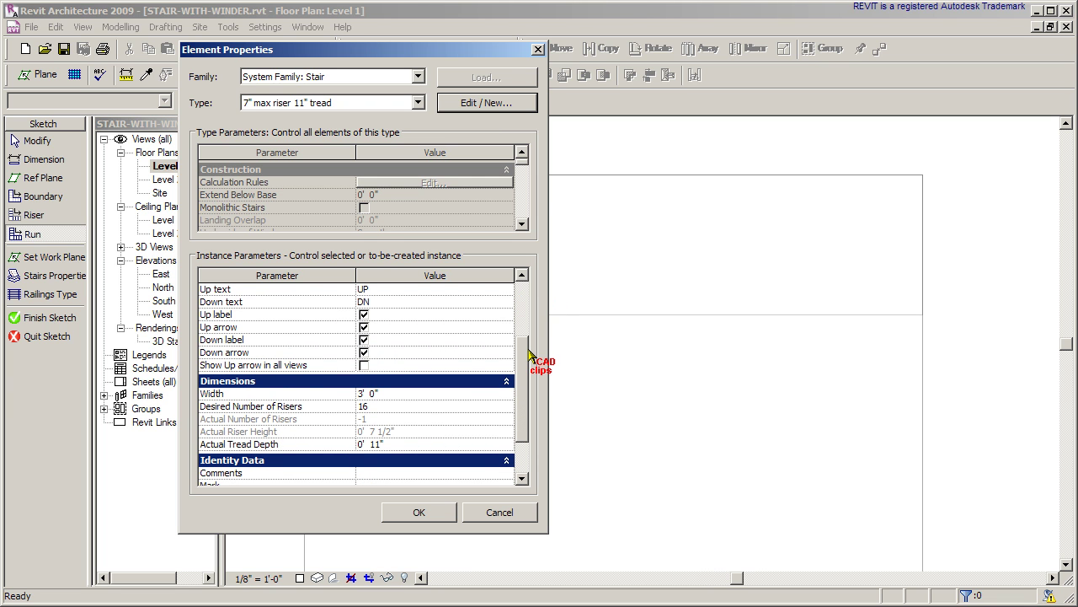
pyautogui.click(495, 108)
pyautogui.moveTo(488, 279); pyautogui.dragTo(499, 340)
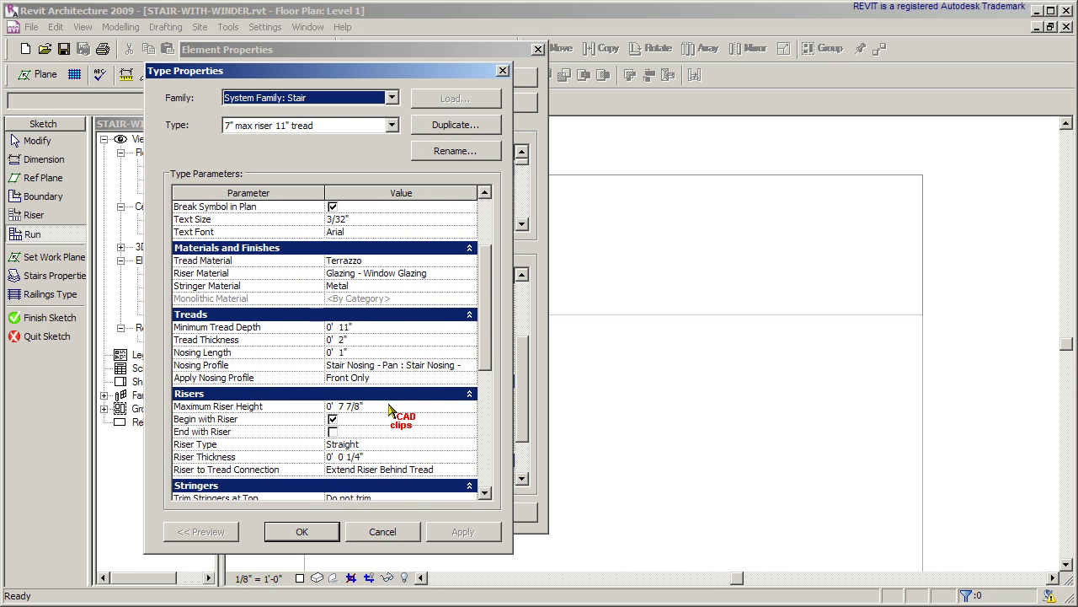
pyautogui.scroll(-1, 490, 344)
pyautogui.scroll(-2, 490, 346)
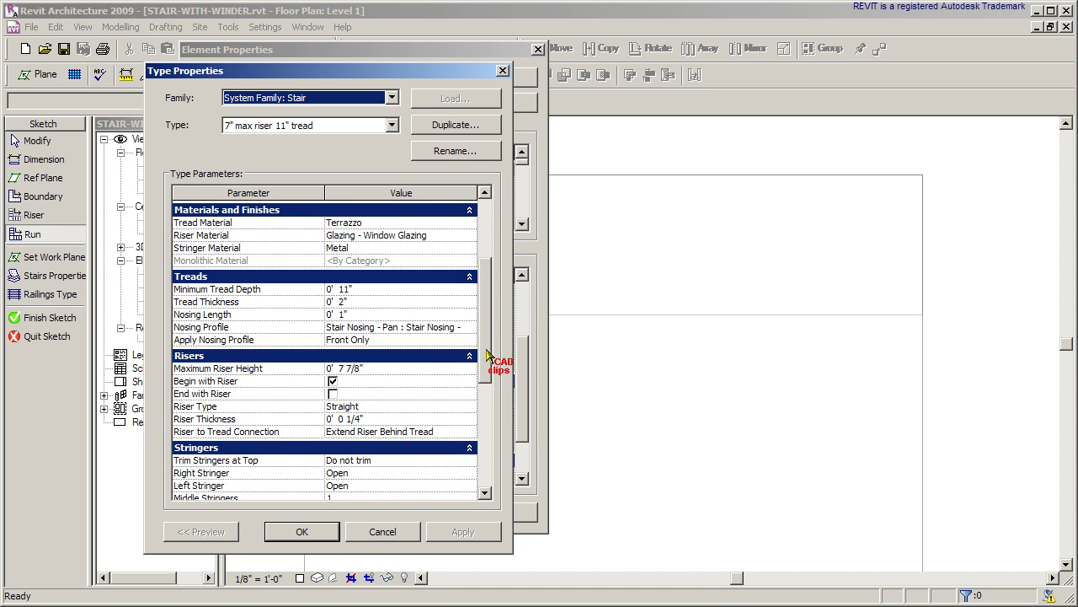
pyautogui.click(332, 394)
pyautogui.click(332, 394)
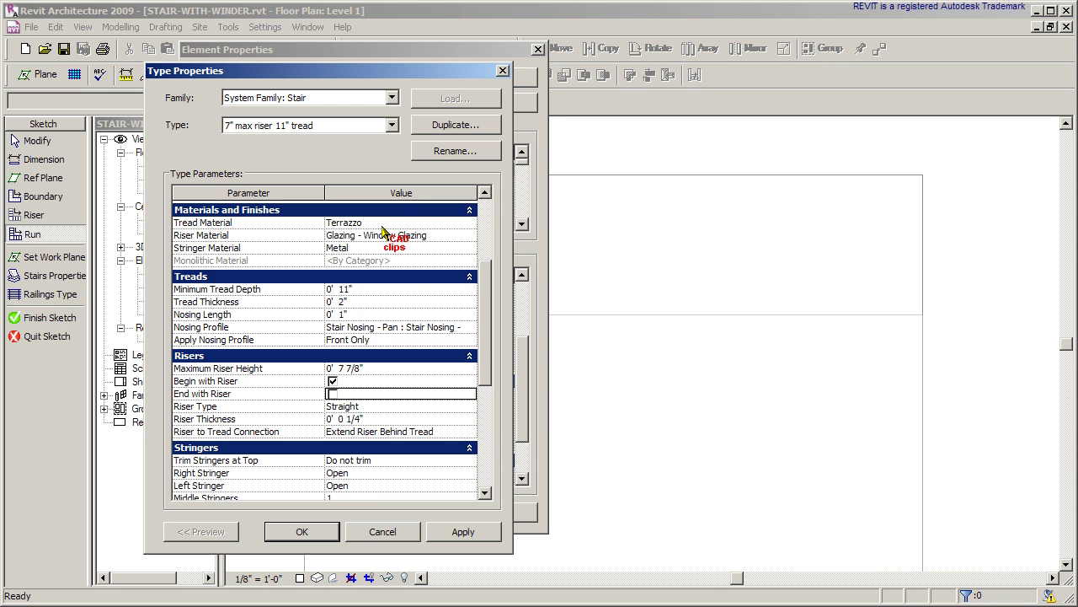
pyautogui.click(303, 531)
pyautogui.click(418, 513)
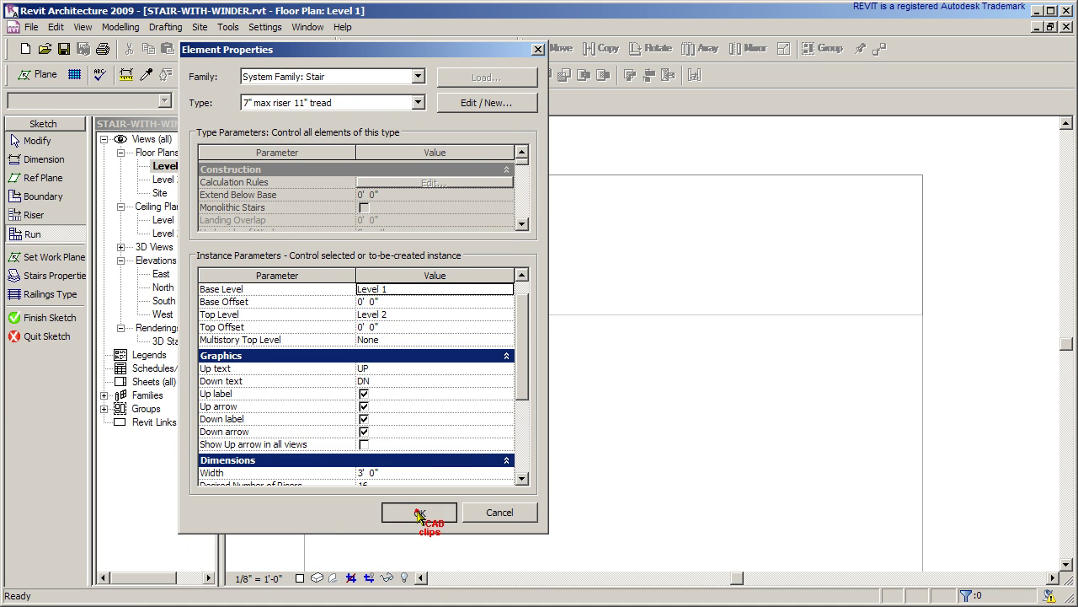
# - Sketch the first riser as a 6' horizontal line along the underlaid Level 2 floor edge
pyautogui.click(33, 215)
pyautogui.scroll(2, 546, 304)
pyautogui.click(521, 322)
pyautogui.click(663, 322)
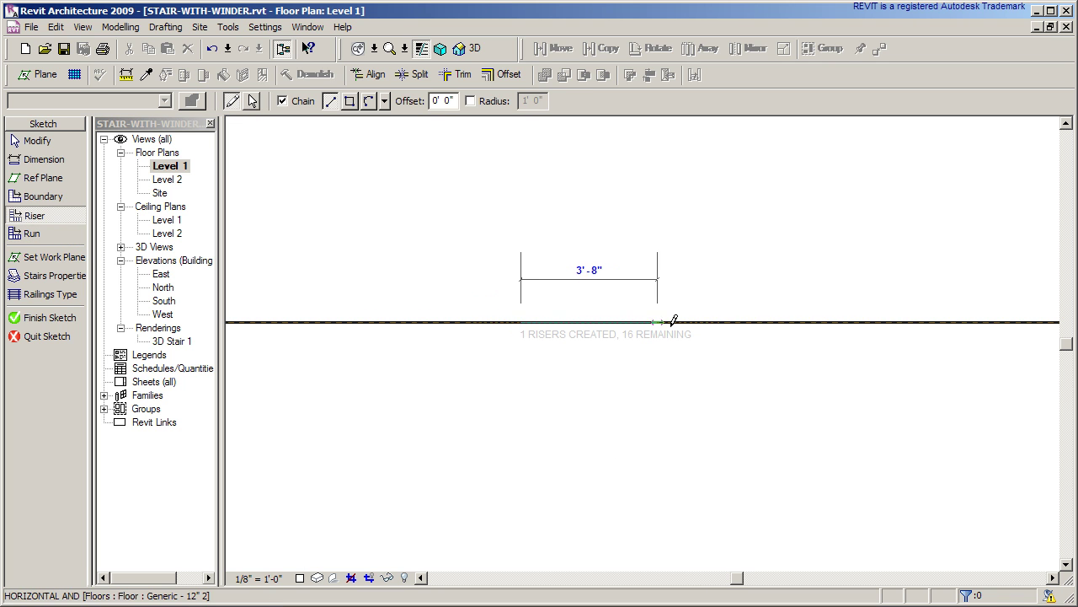
pyautogui.write('6')
pyautogui.press('Return')
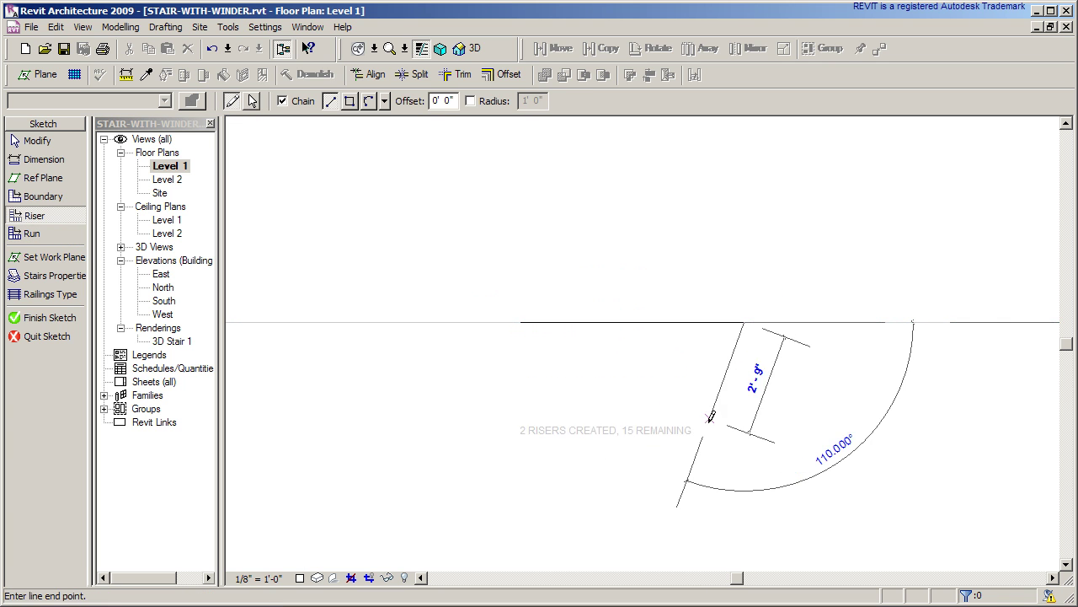
pyautogui.press('Escape')
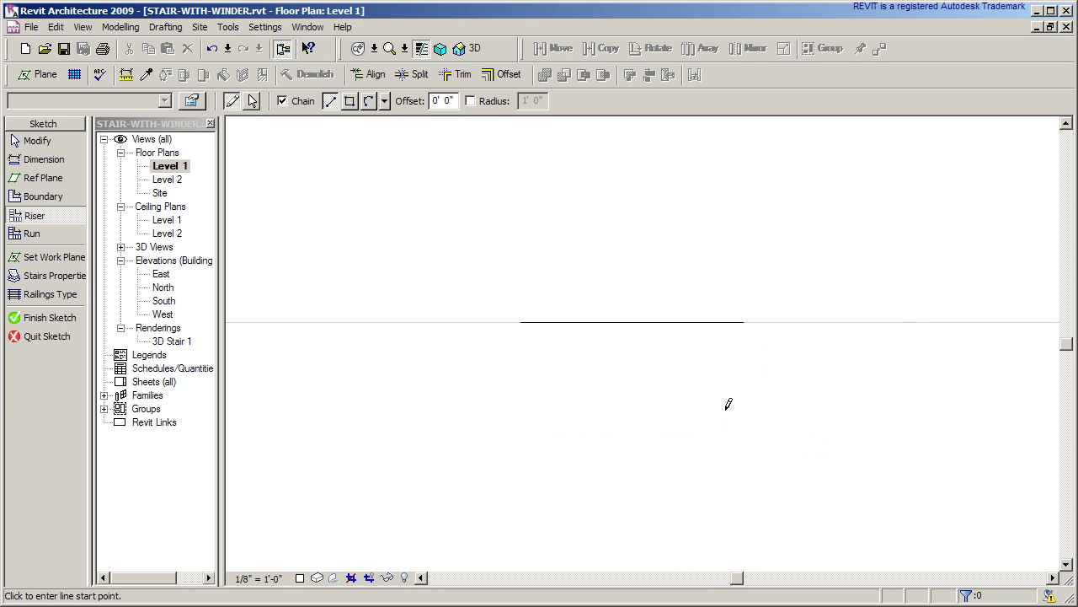
# - Offset the first riser downward five times as copies at 0' 11" spacing to form the upper run
pyautogui.click(503, 74)
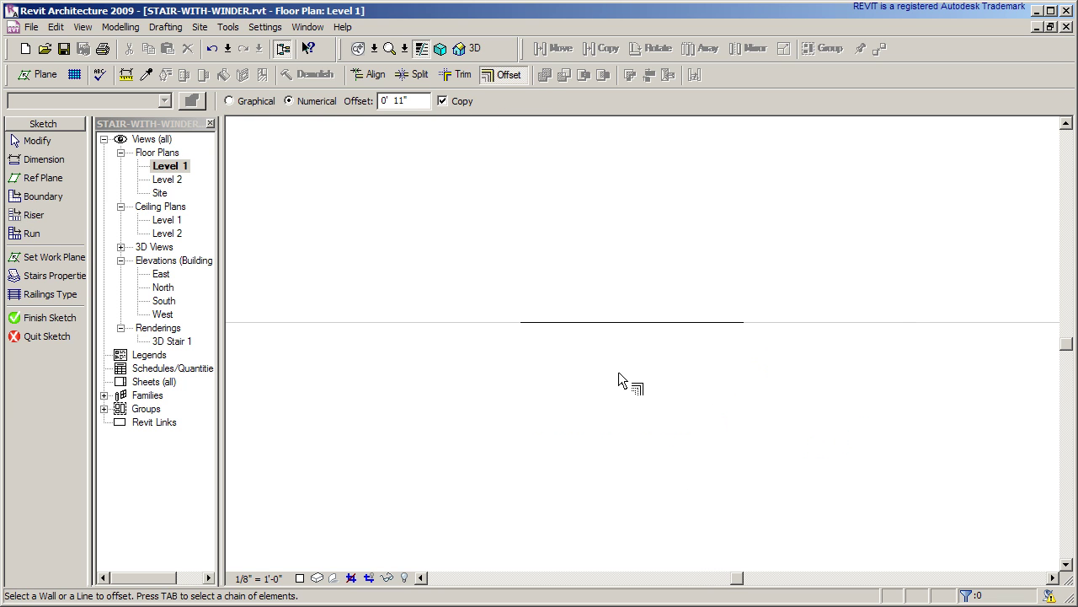
pyautogui.click(620, 326)
pyautogui.scroll(-1, 618, 341)
pyautogui.scroll(1, 664, 356)
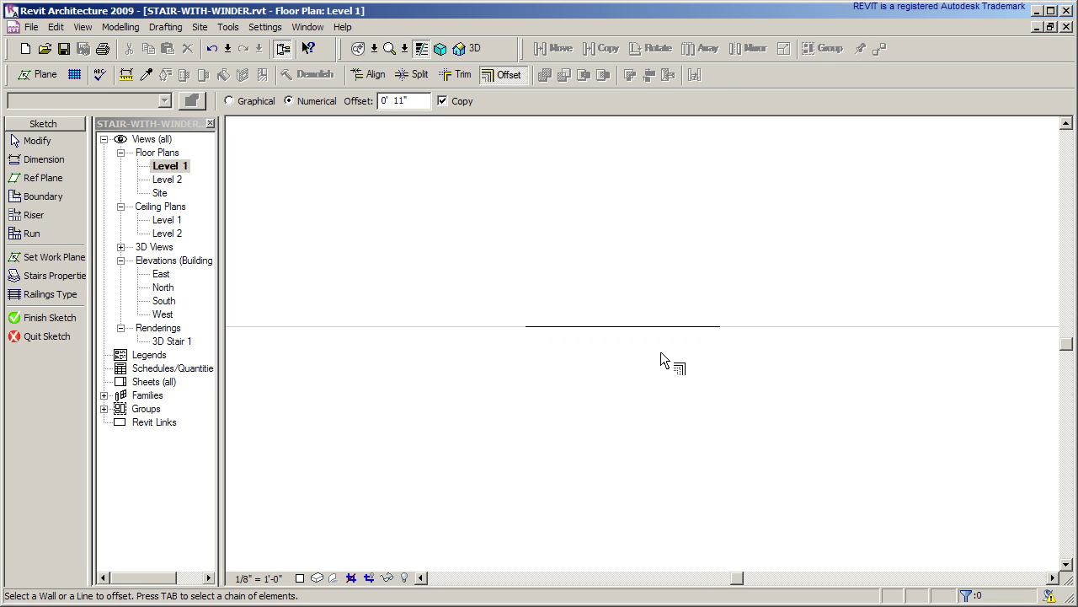
pyautogui.click(592, 336)
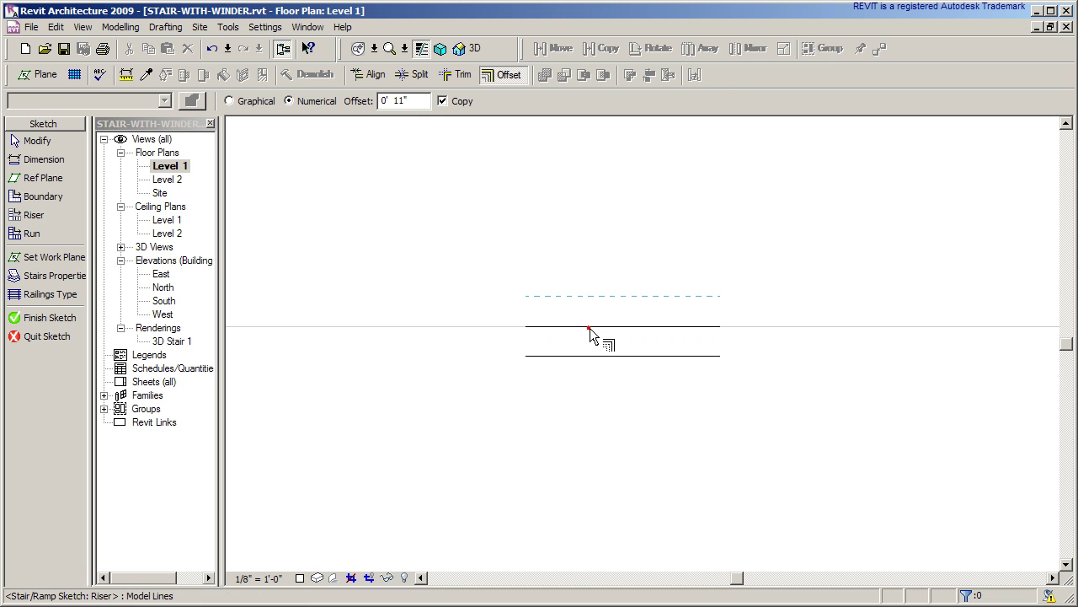
pyautogui.click(600, 359)
pyautogui.click(607, 386)
pyautogui.click(606, 418)
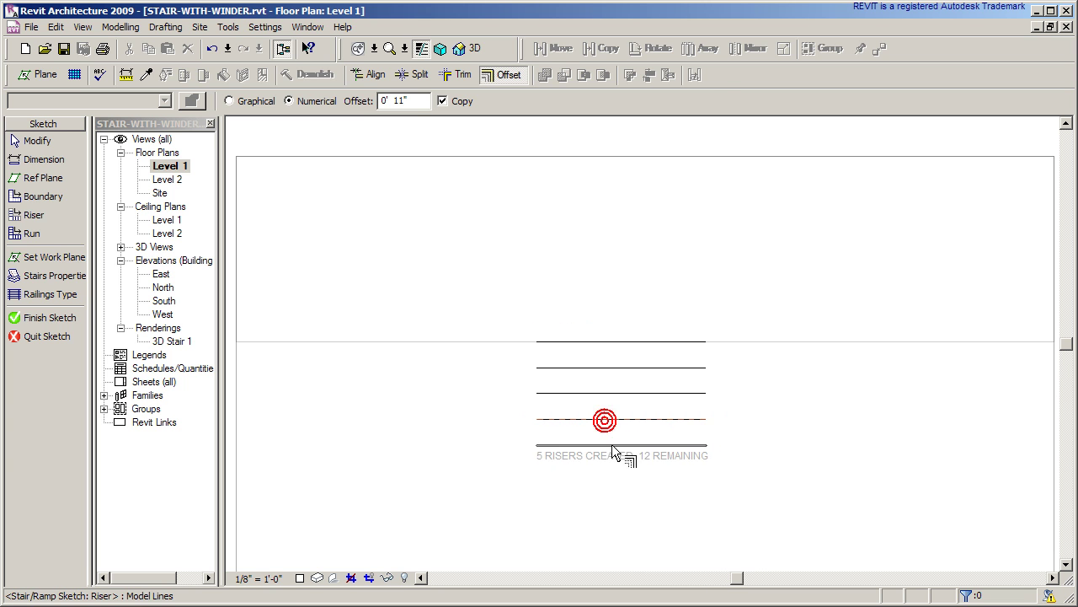
pyautogui.scroll(-1, 666, 500)
pyautogui.moveTo(665, 500); pyautogui.dragTo(642, 462, button='middle')
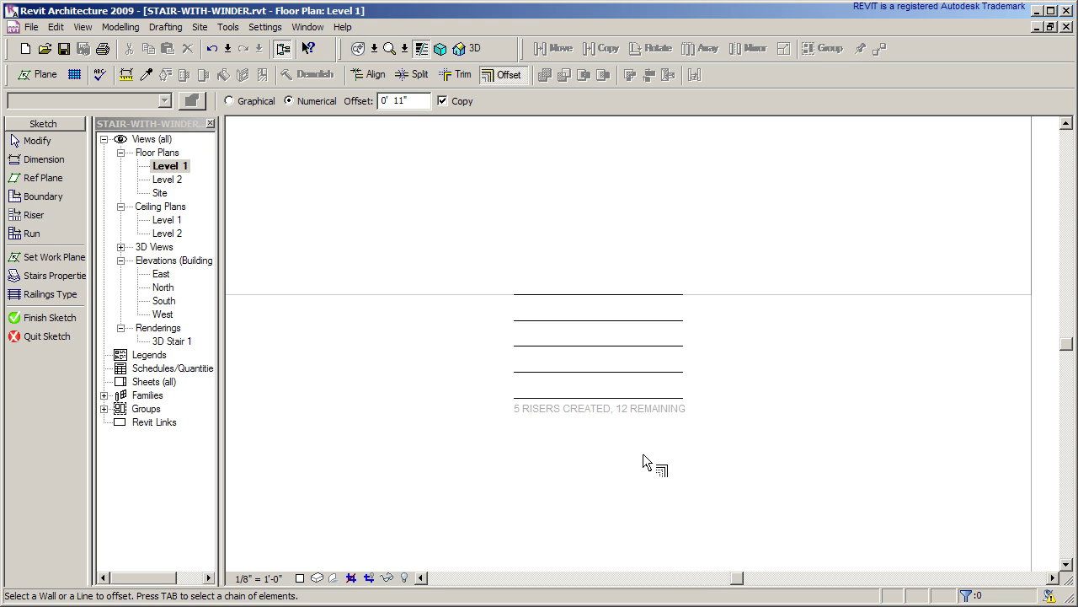
pyautogui.click(609, 401)
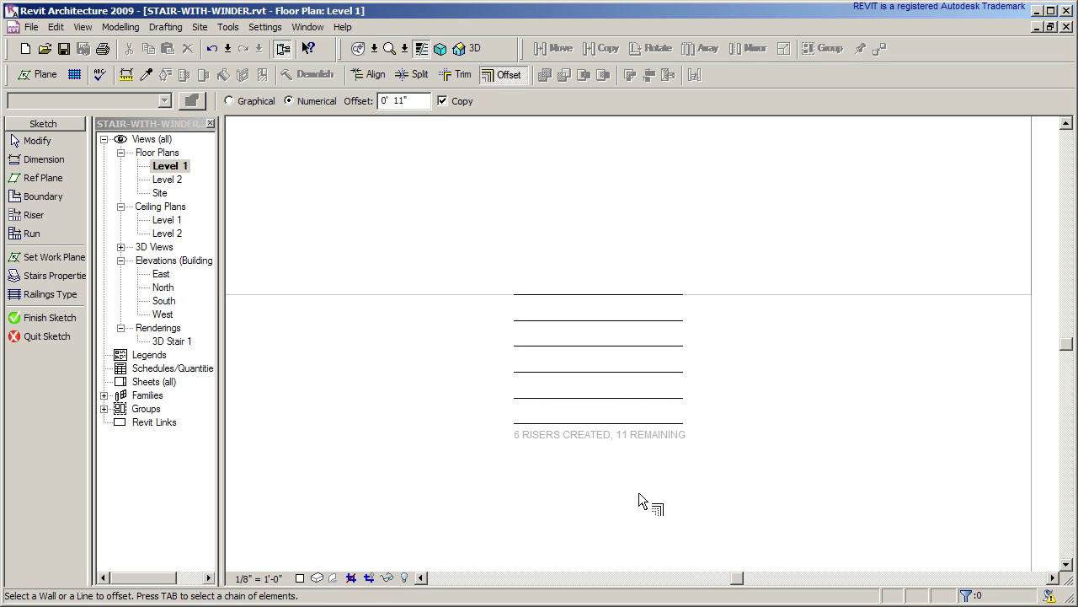
pyautogui.moveTo(638, 492); pyautogui.dragTo(655, 433, button='middle')
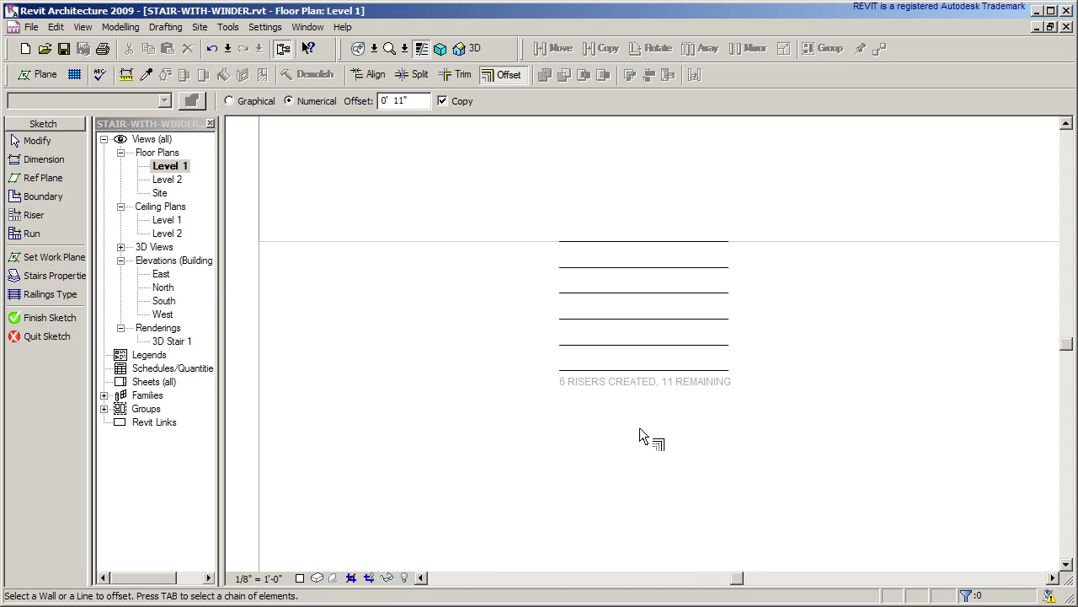
pyautogui.press('Escape')
pyautogui.press('Escape')
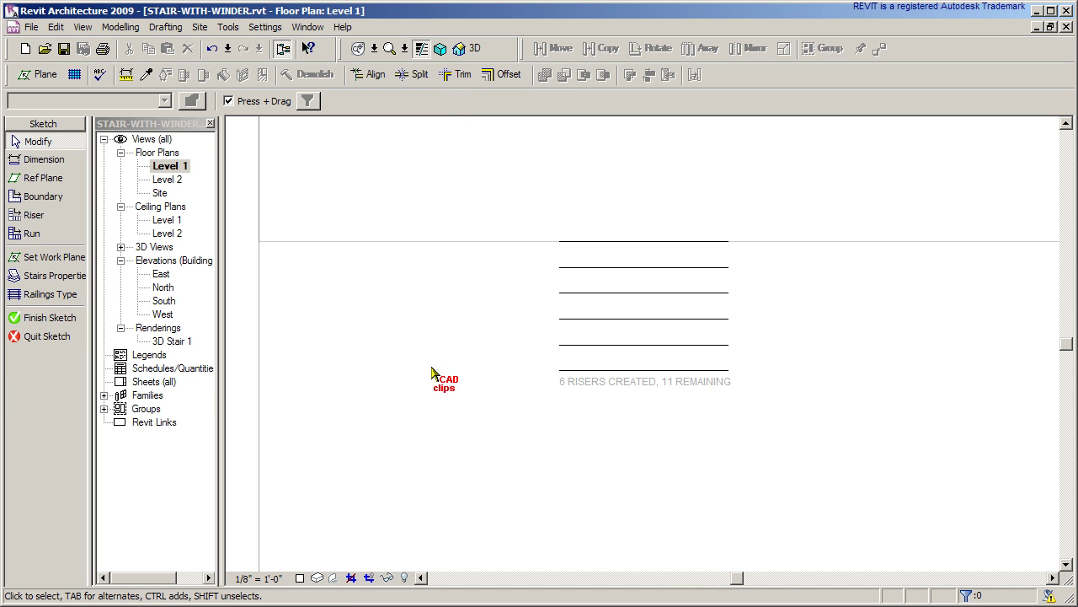
# - Sketch a 6' vertical riser starting just below and left of the lowest horizontal riser's left end
pyautogui.click(34, 215)
pyautogui.scroll(2, 589, 395)
pyautogui.click(491, 310)
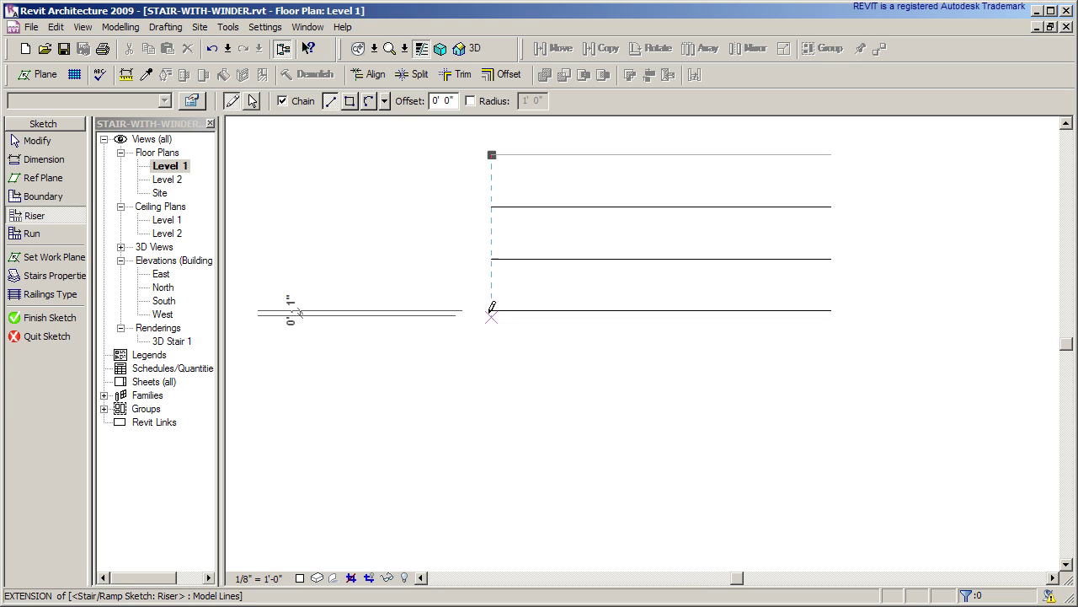
pyautogui.scroll(-2, 491, 373)
pyautogui.press('Escape')
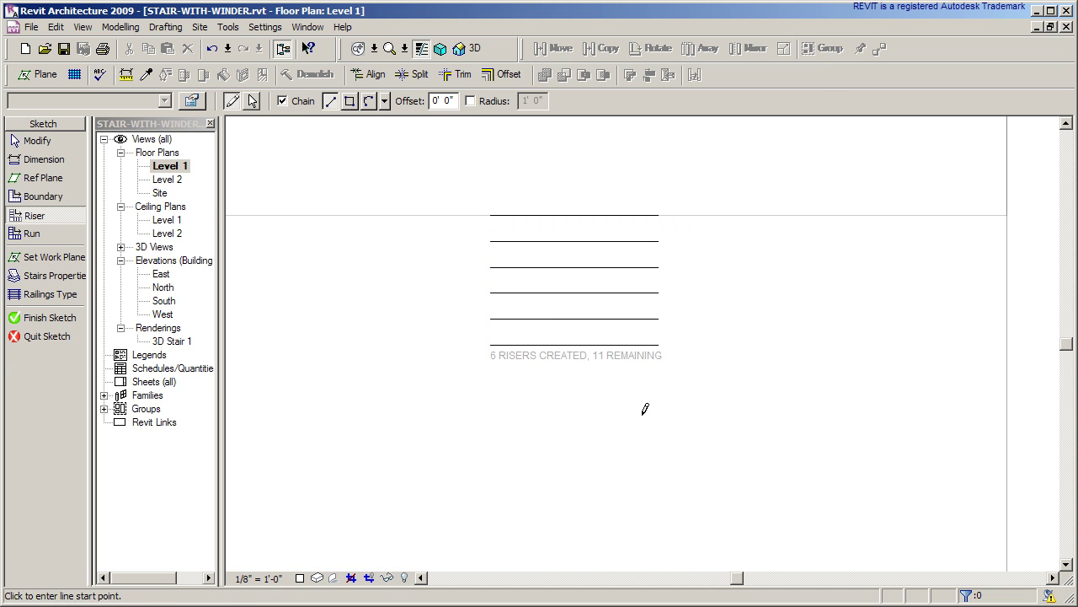
pyautogui.scroll(2, 484, 360)
pyautogui.scroll(2, 484, 360)
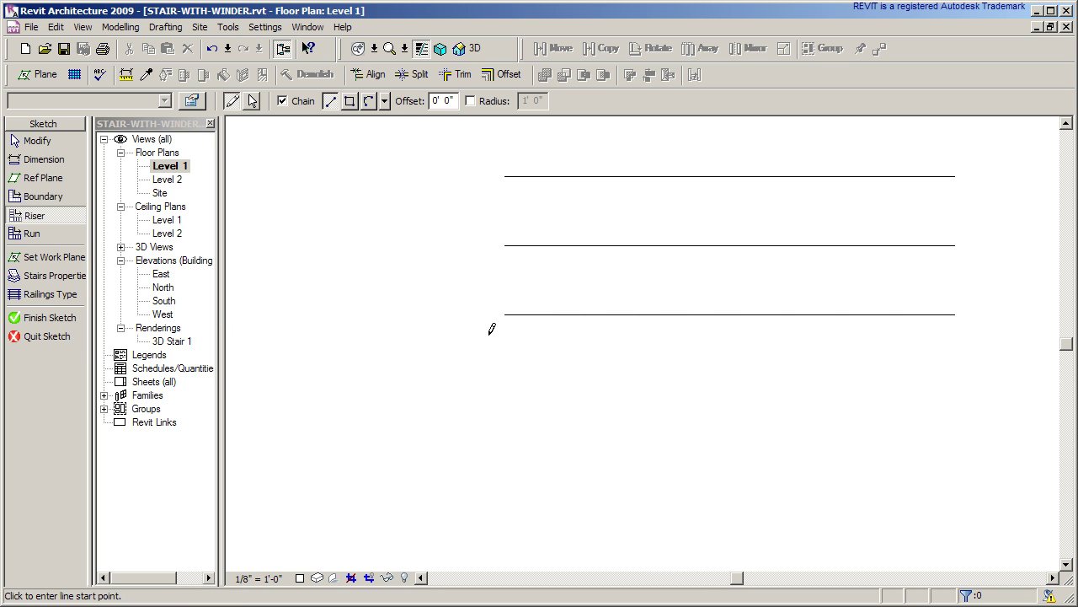
pyautogui.click(492, 328)
pyautogui.scroll(-2, 504, 360)
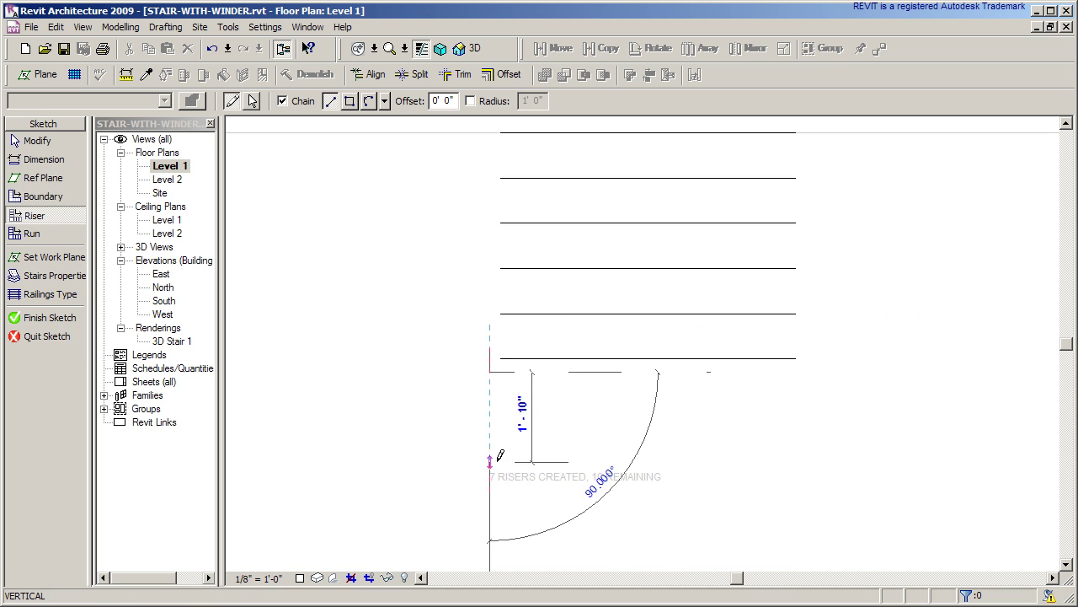
pyautogui.click(484, 472)
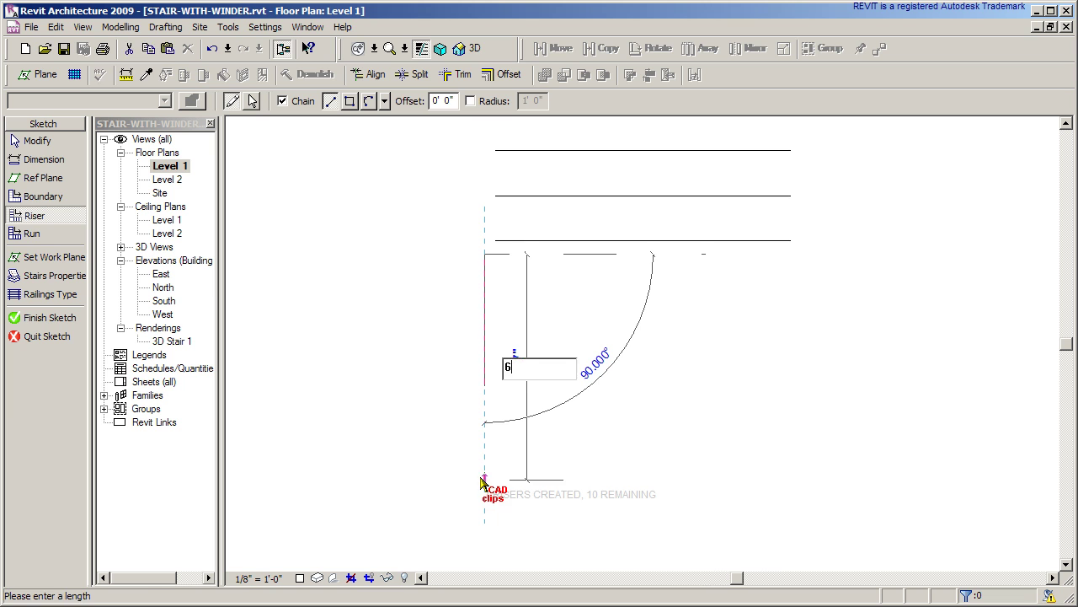
pyautogui.press('Escape')
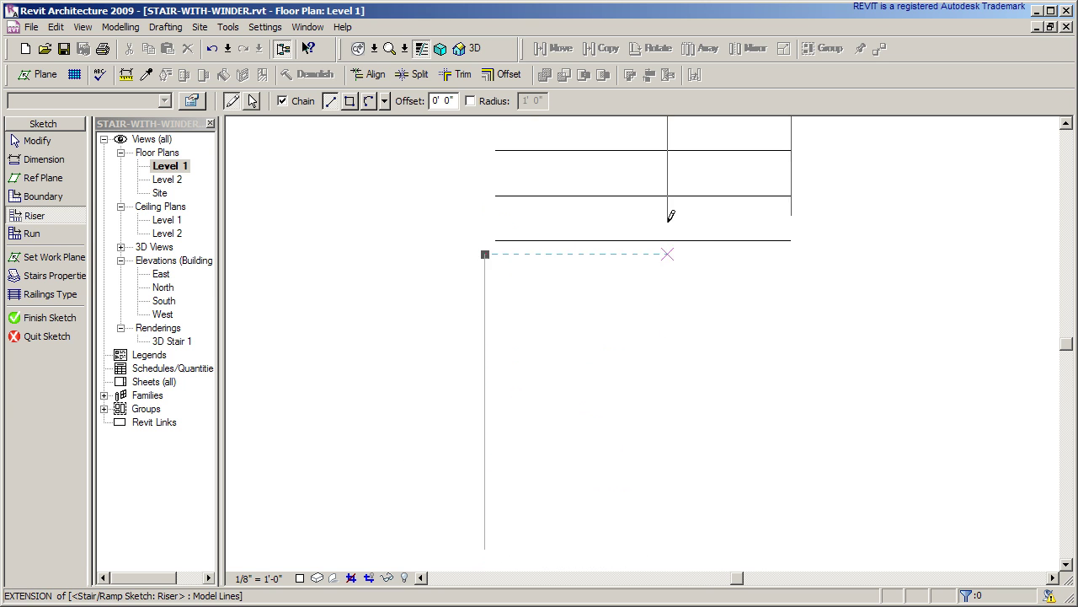
# - Offset the vertical riser to the left seven times as copies at 0' 11" spacing to form the lower run
pyautogui.click(504, 74)
pyautogui.scroll(-2, 521, 392)
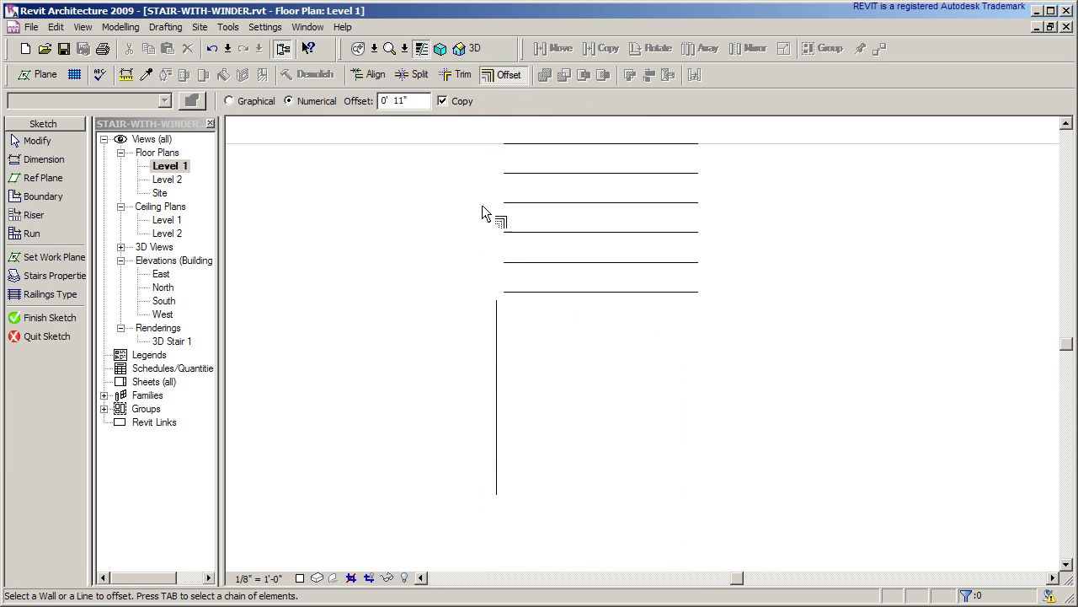
pyautogui.click(495, 352)
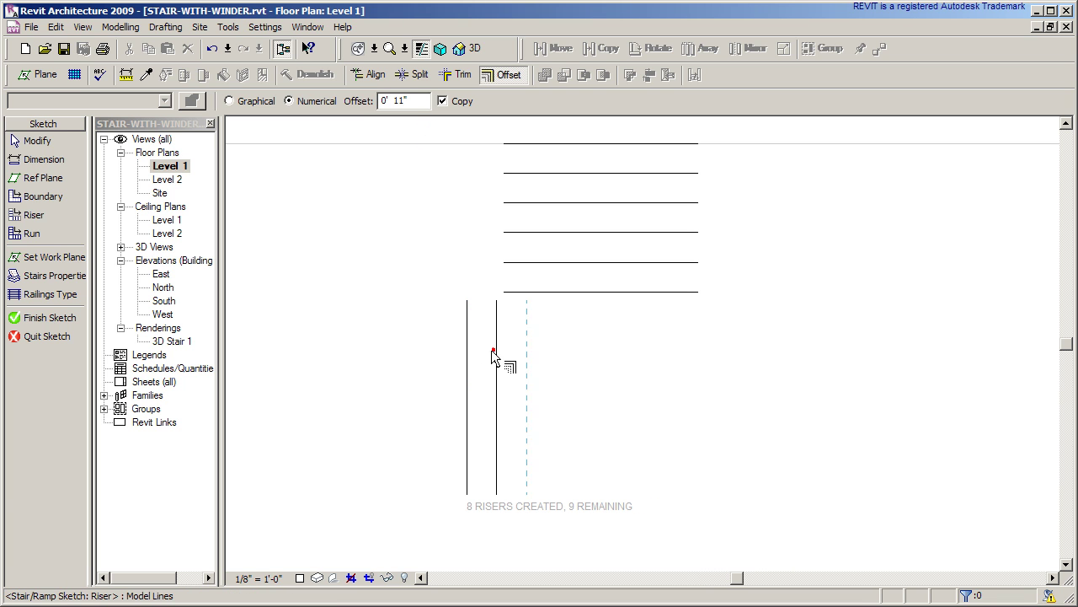
pyautogui.click(462, 354)
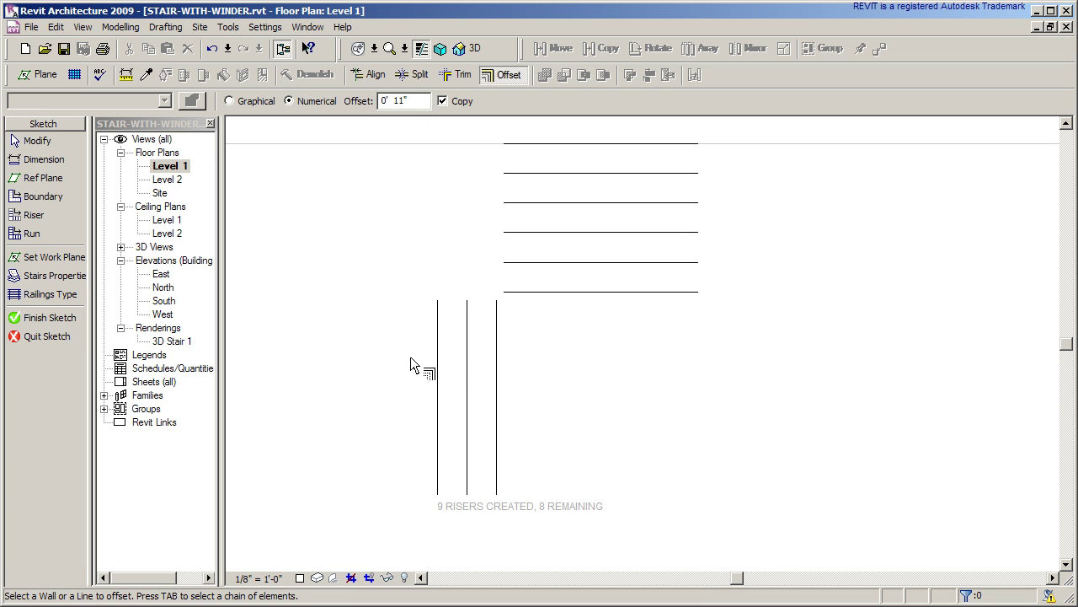
pyautogui.click(437, 354)
pyautogui.click(405, 354)
pyautogui.click(377, 362)
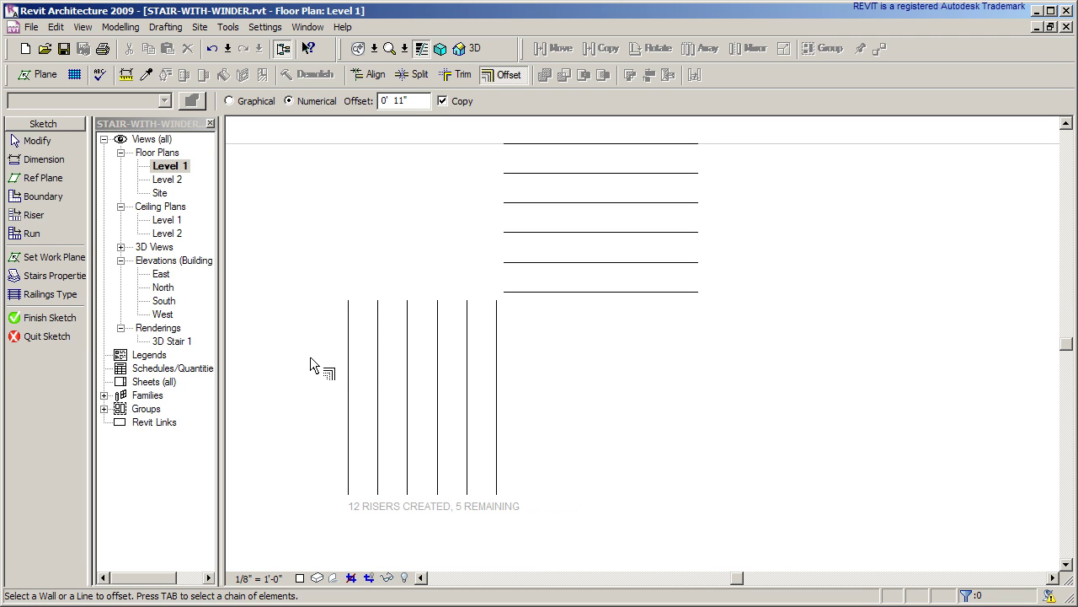
pyautogui.click(344, 355)
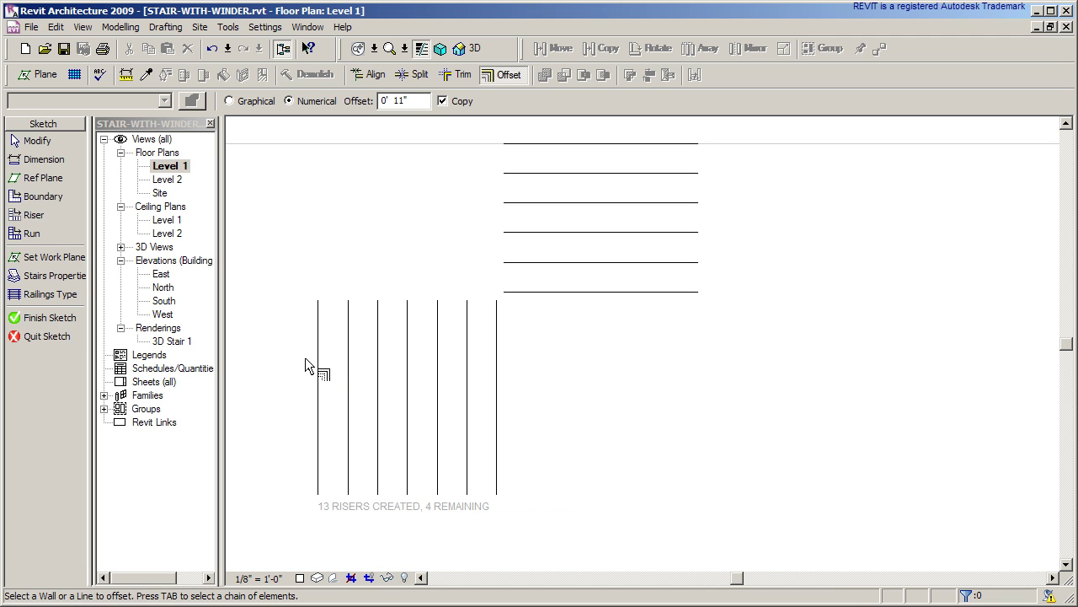
pyautogui.click(317, 354)
pyautogui.moveTo(663, 495); pyautogui.dragTo(686, 470, button='middle')
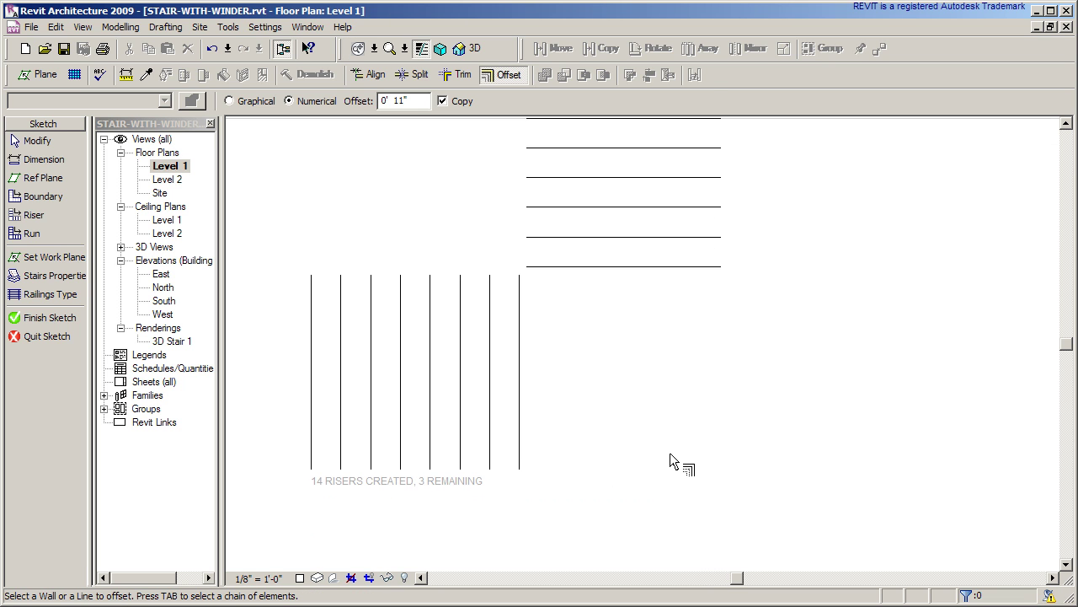
# - Sketch vertical boundary lines along the right and left ends of the six horizontal risers
pyautogui.click(51, 193)
pyautogui.scroll(-2, 825, 366)
pyautogui.moveTo(826, 366); pyautogui.dragTo(809, 419, button='middle')
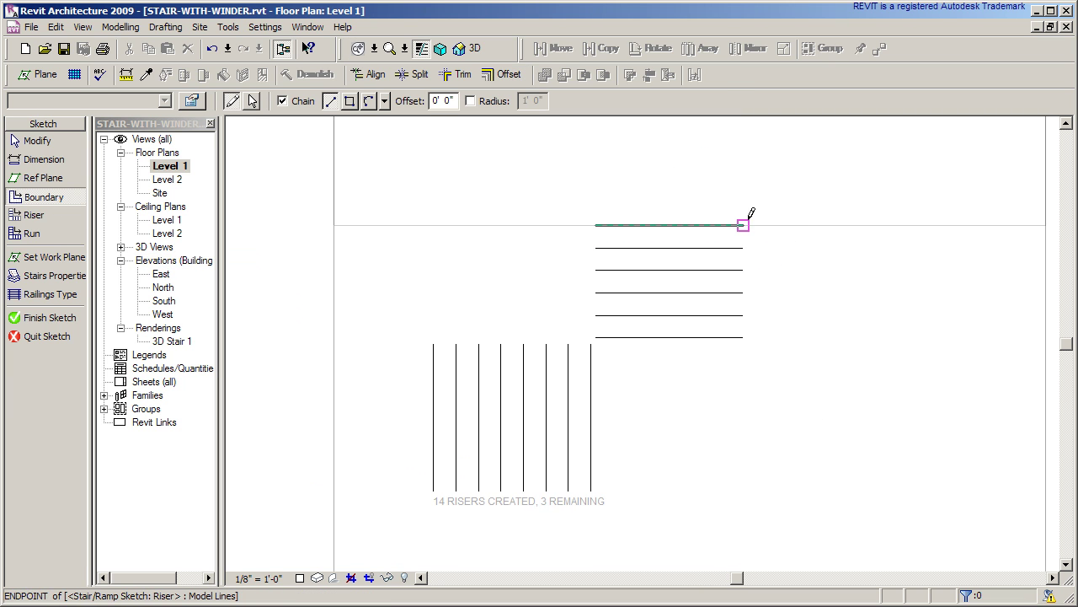
pyautogui.click(743, 225)
pyautogui.click(743, 337)
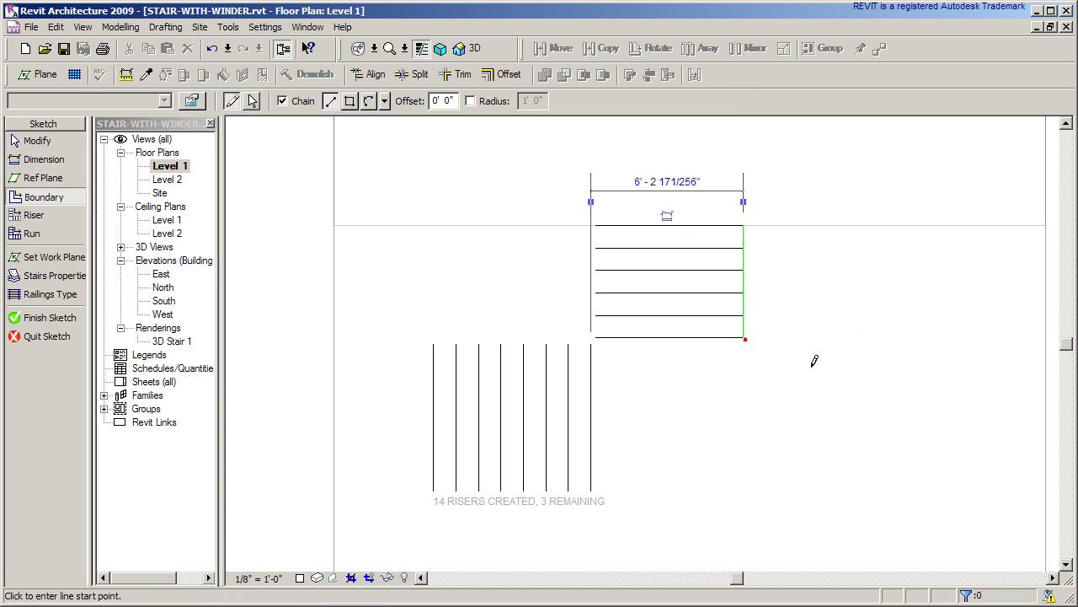
pyautogui.click(596, 224)
pyautogui.click(596, 337)
pyautogui.click(596, 337)
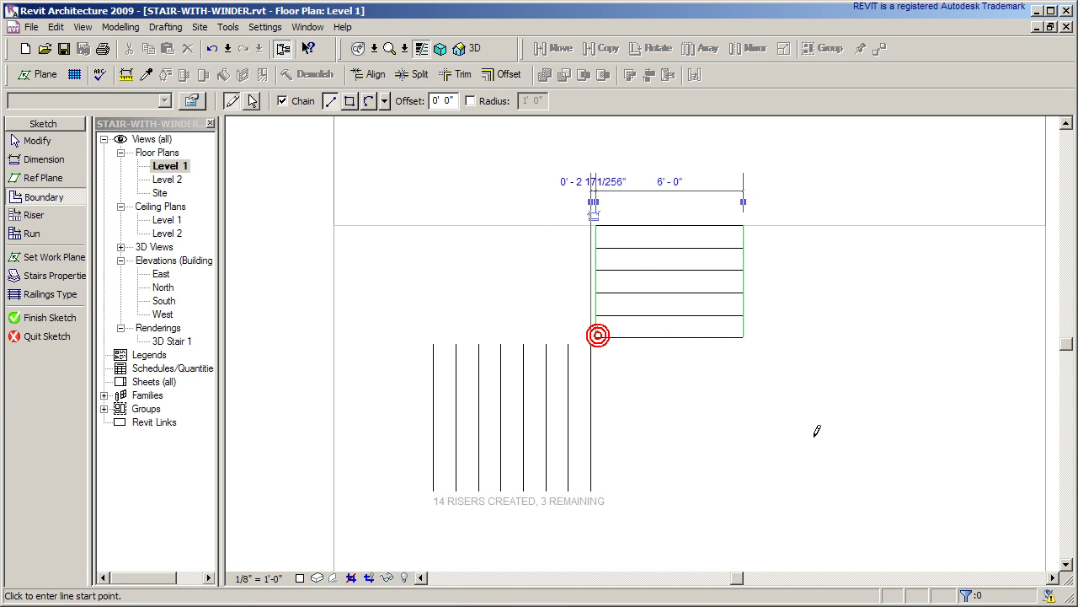
# - Sketch boundary lines along the upper and lower ends of the vertical risers, and delete the stray diagonal boundary line between them
pyautogui.click(434, 343)
pyautogui.click(593, 336)
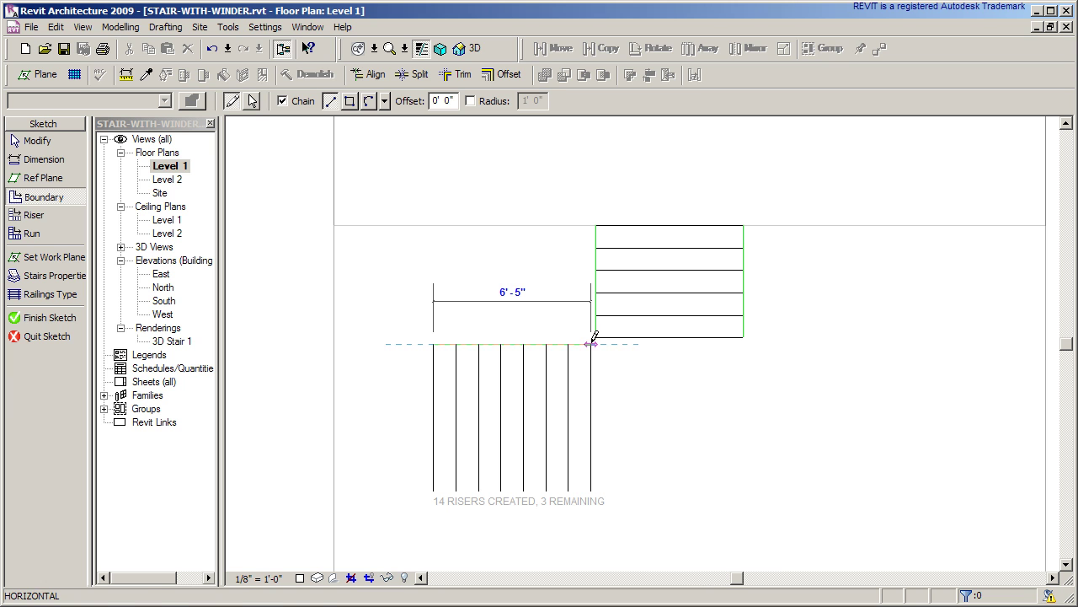
pyautogui.click(434, 489)
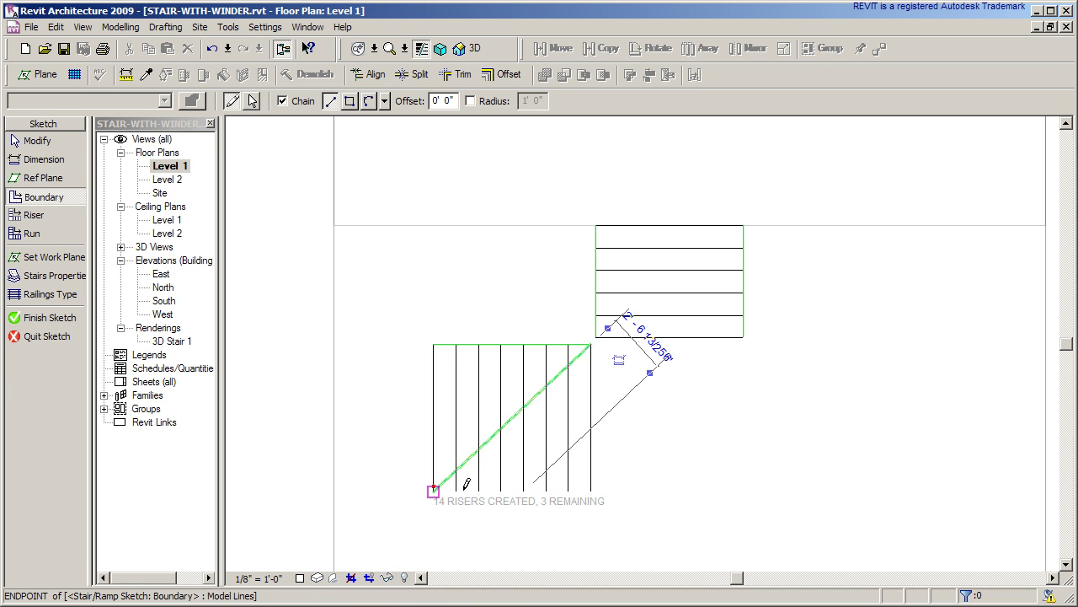
pyautogui.click(593, 490)
pyautogui.click(433, 491)
pyautogui.press('Escape')
pyautogui.press('Escape')
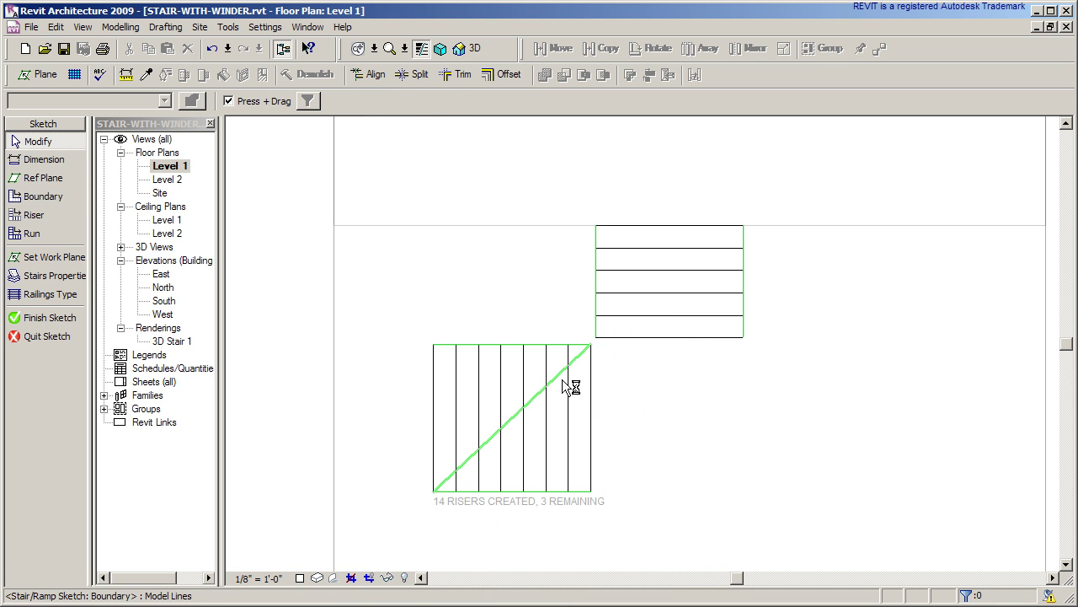
pyautogui.click(562, 379)
pyautogui.press('Delete')
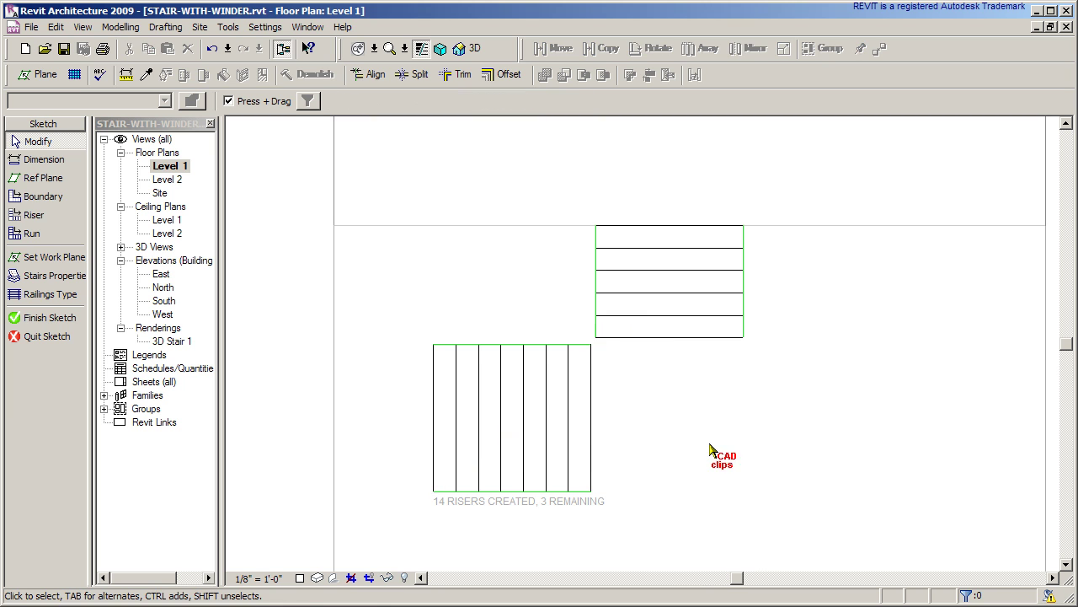
# - Sketch the outer corner boundary from the lowest horizontal riser's right end down and across to the lower end of the nearest vertical riser
pyautogui.scroll(3, 709, 452)
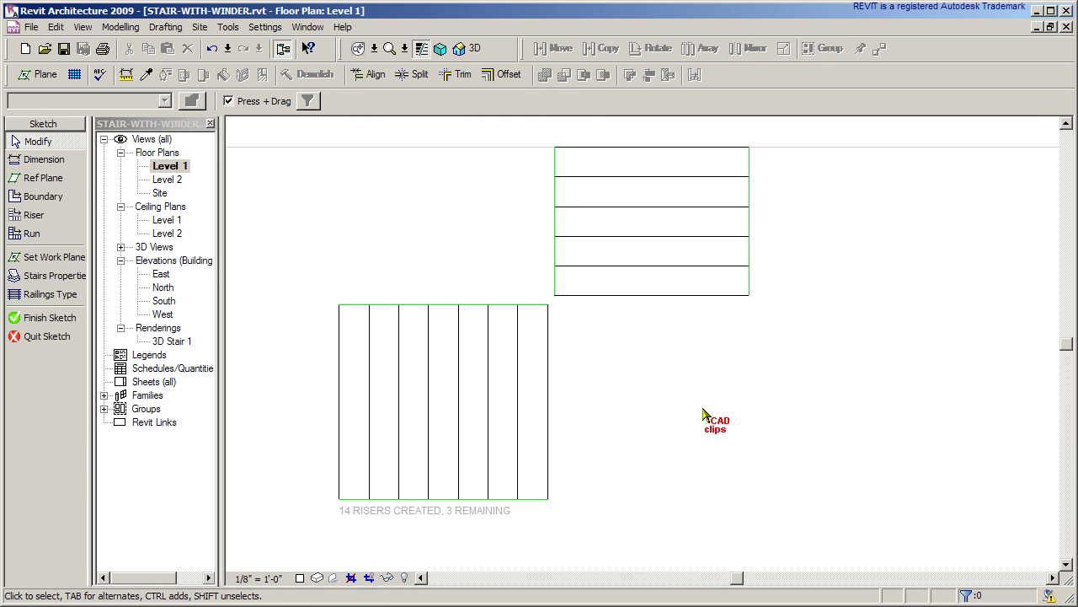
pyautogui.click(57, 196)
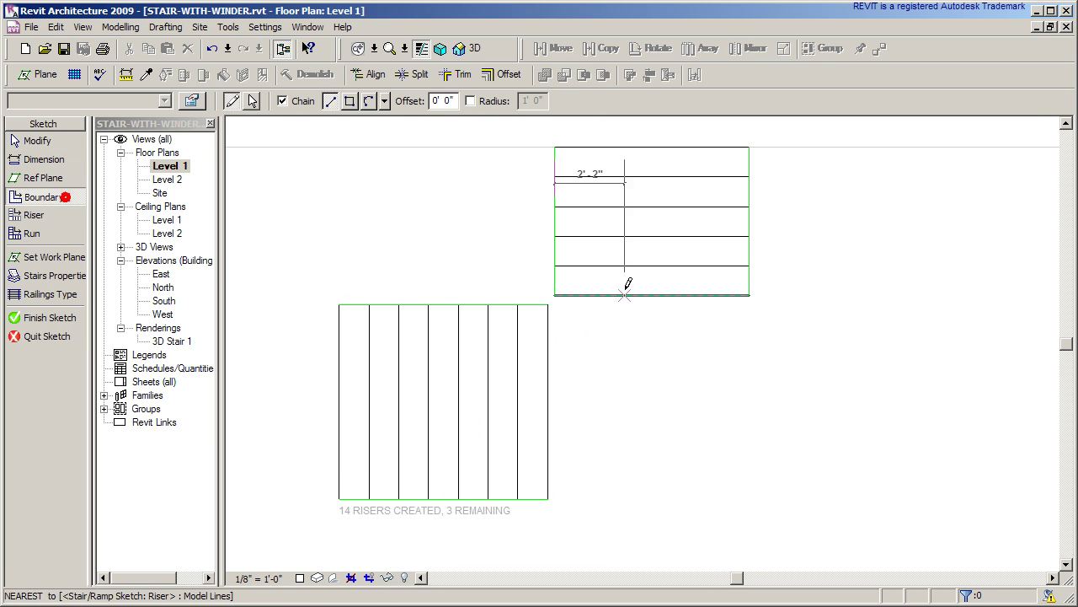
pyautogui.click(748, 294)
pyautogui.click(749, 498)
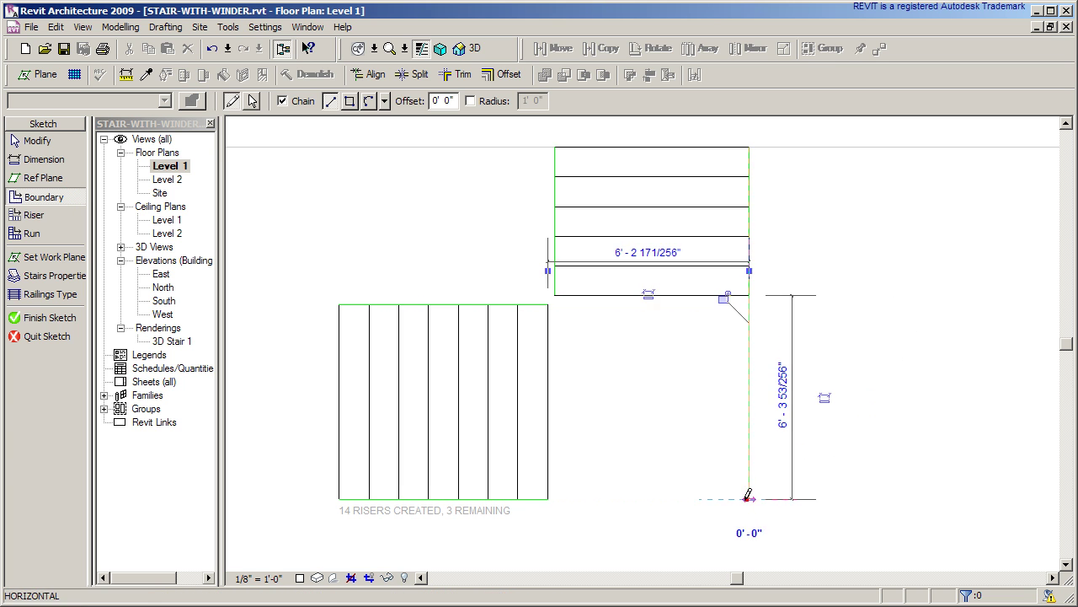
pyautogui.click(549, 495)
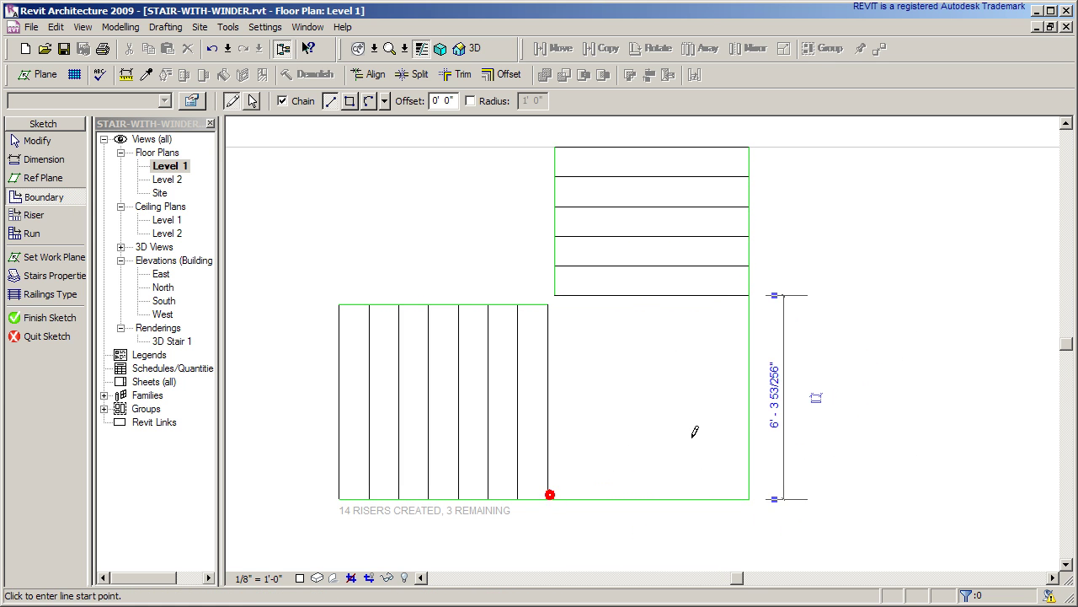
# - Close the inner corner gap with short vertical and horizontal boundary segments joining the two runs
pyautogui.scroll(3, 555, 295)
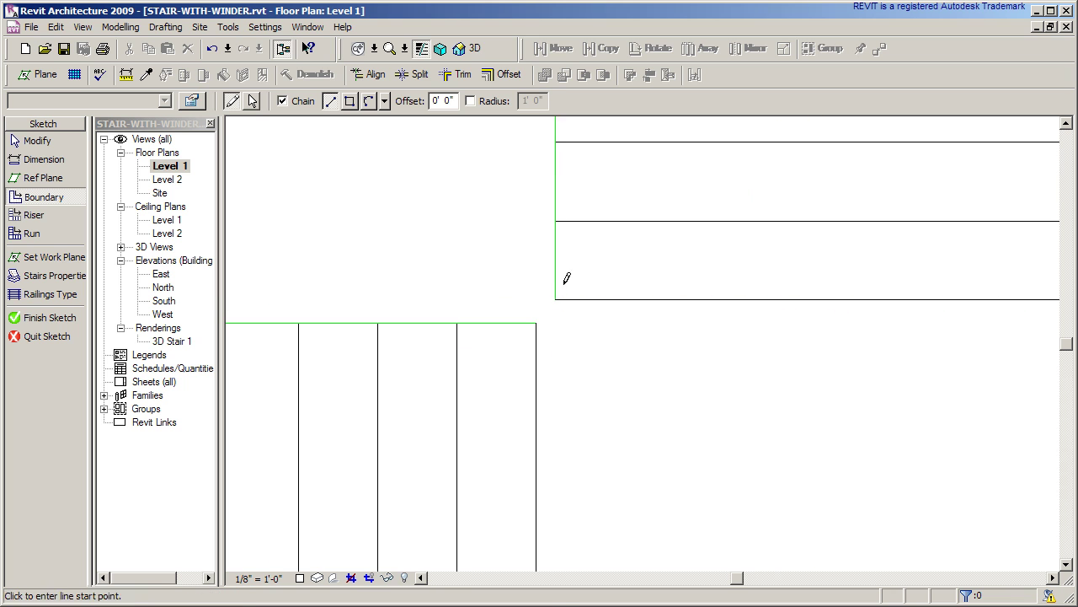
pyautogui.click(555, 299)
pyautogui.click(555, 323)
pyautogui.click(537, 322)
pyautogui.press('Escape')
pyautogui.press('Escape')
pyautogui.click(558, 308)
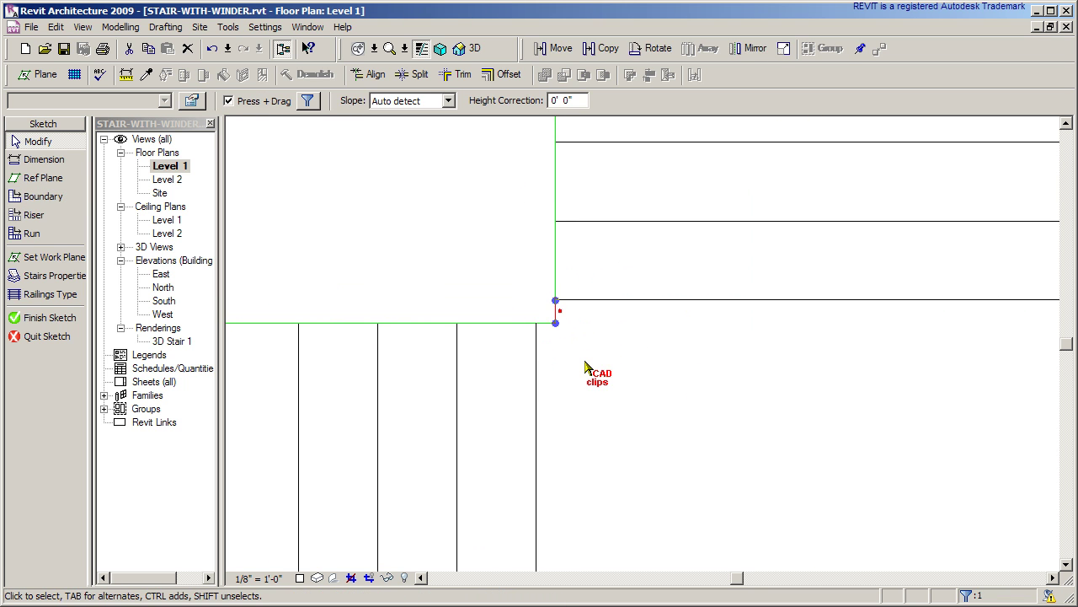
pyautogui.click(547, 323)
pyautogui.press('Escape')
pyautogui.scroll(-5, 633, 393)
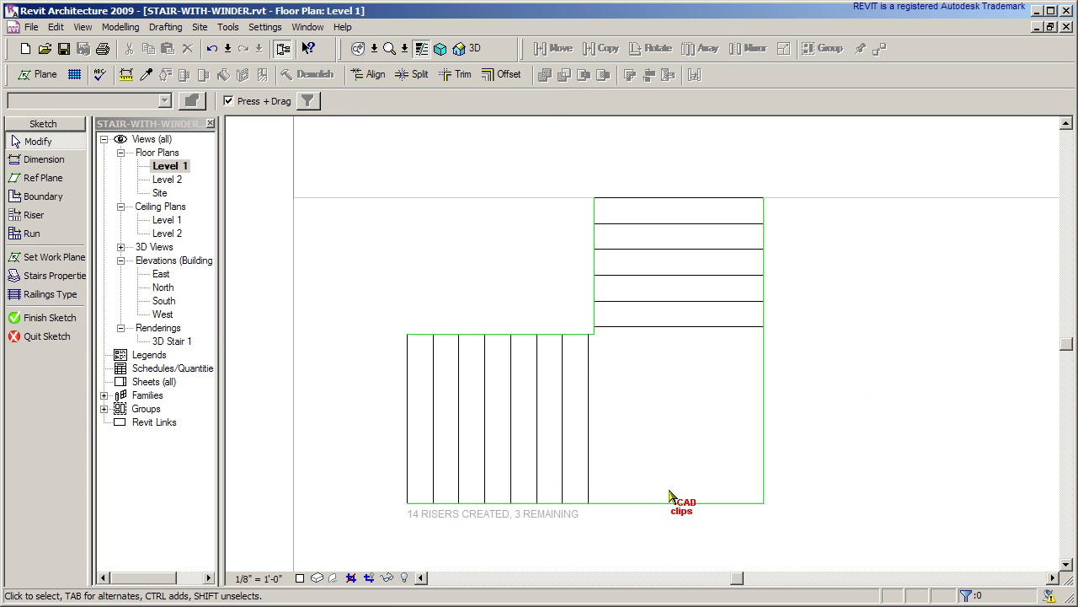
# - Sketch two diagonal winder risers from the ends of the adjoining risers at the inner corner to the outer boundaries
pyautogui.click(34, 215)
pyautogui.scroll(1, 627, 329)
pyautogui.click(584, 325)
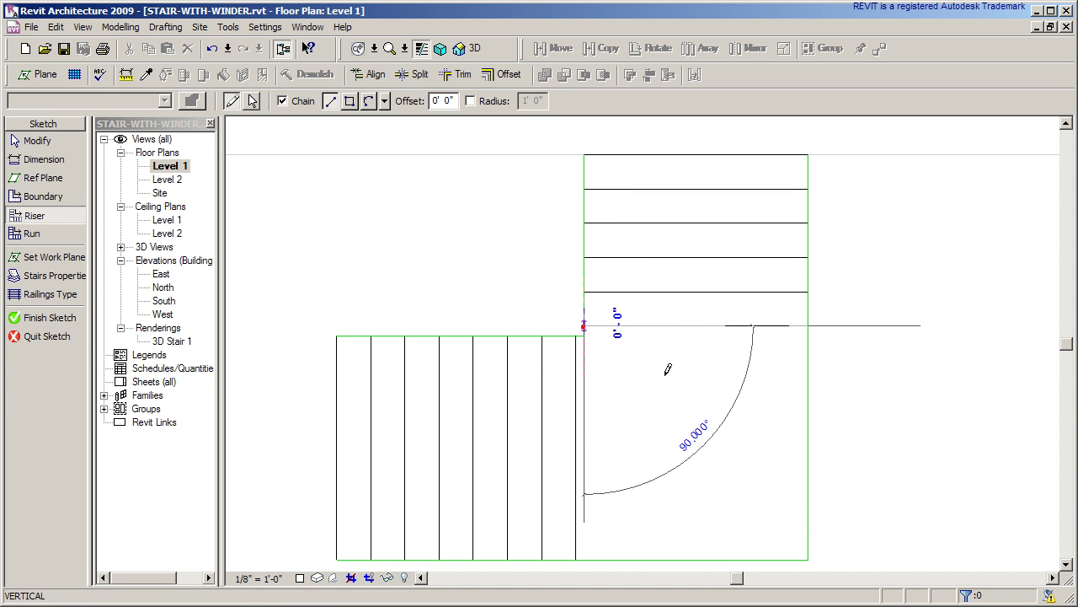
pyautogui.click(808, 439)
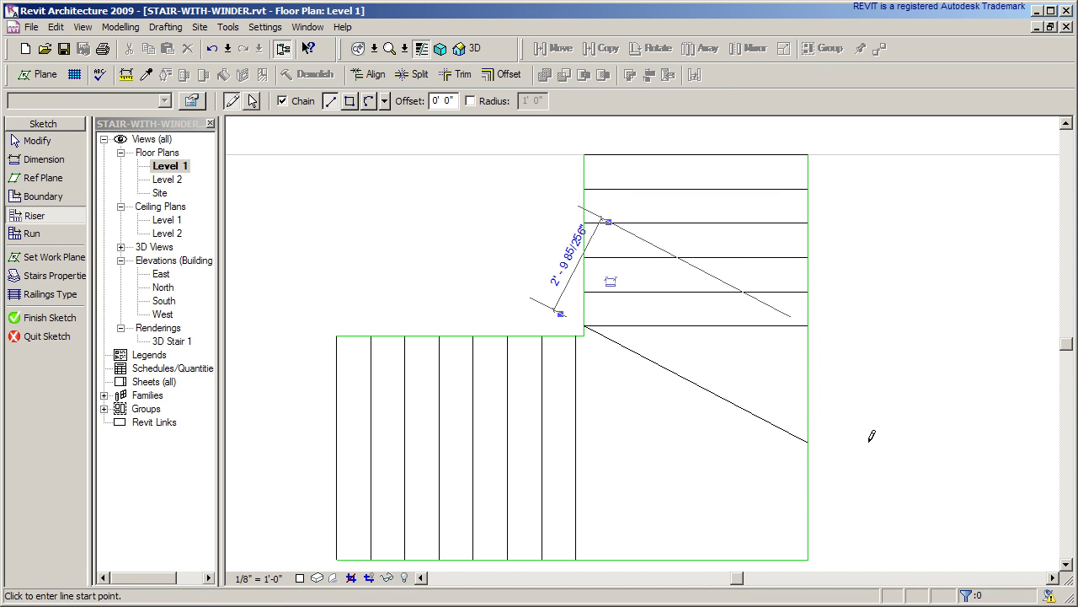
pyautogui.click(576, 335)
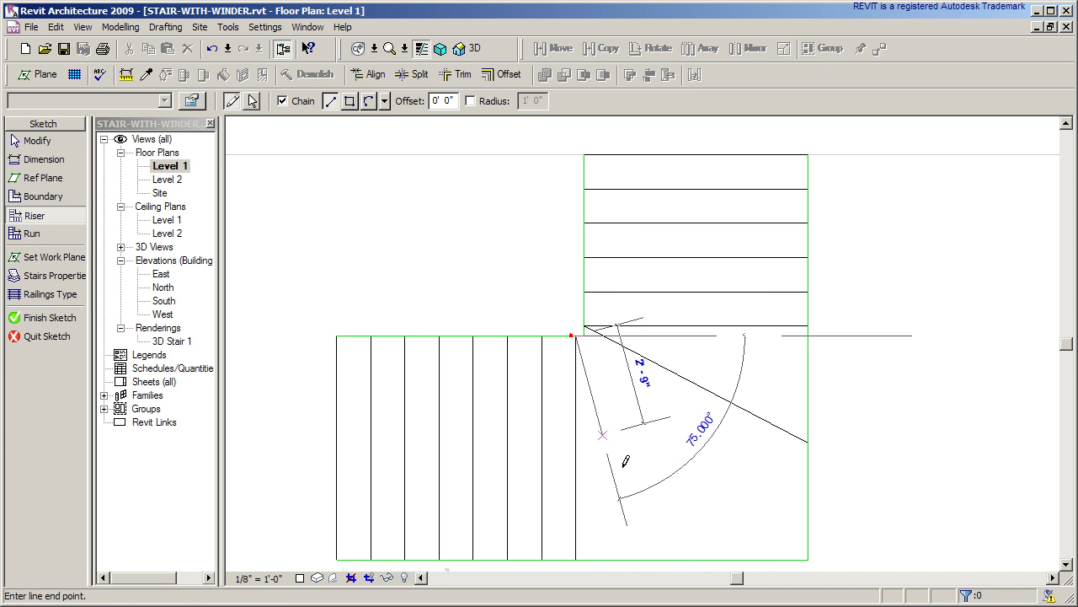
pyautogui.click(691, 559)
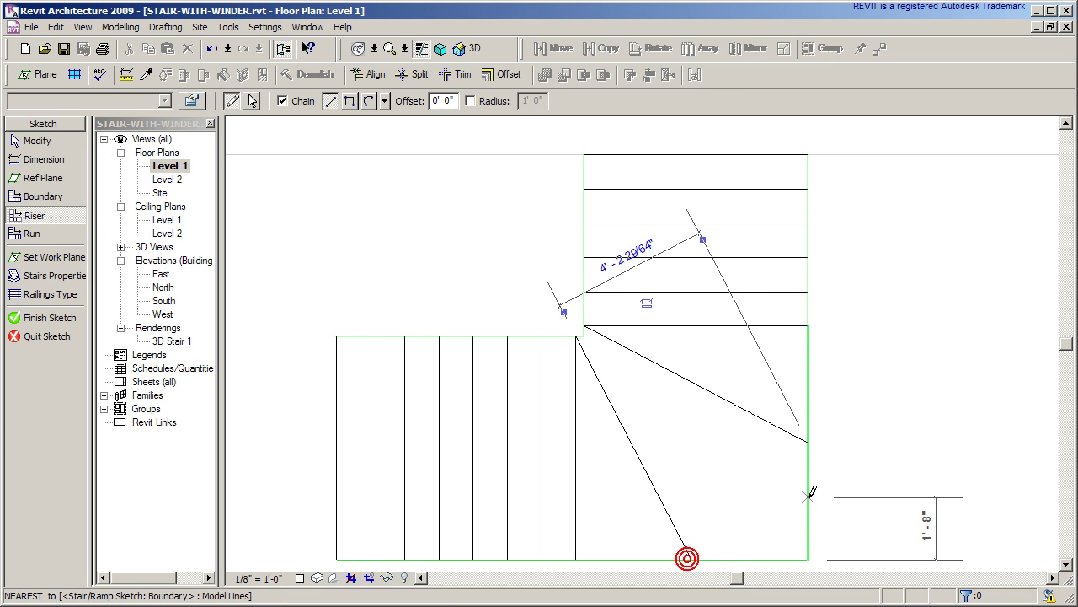
pyautogui.press('Escape')
pyautogui.scroll(-4, 842, 445)
pyautogui.press('Escape')
pyautogui.moveTo(843, 446); pyautogui.dragTo(841, 408, button='middle')
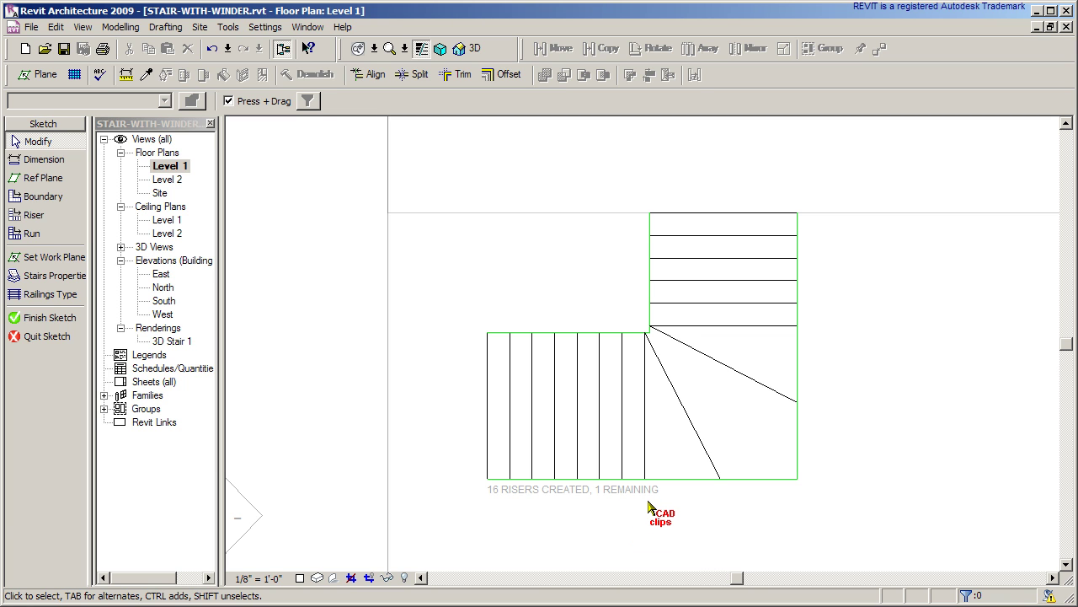
# - Review the tread, riser and material parameters of the stair type 7" max riser 11" tread
pyautogui.click(66, 275)
pyautogui.click(486, 102)
pyautogui.scroll(-4, 493, 320)
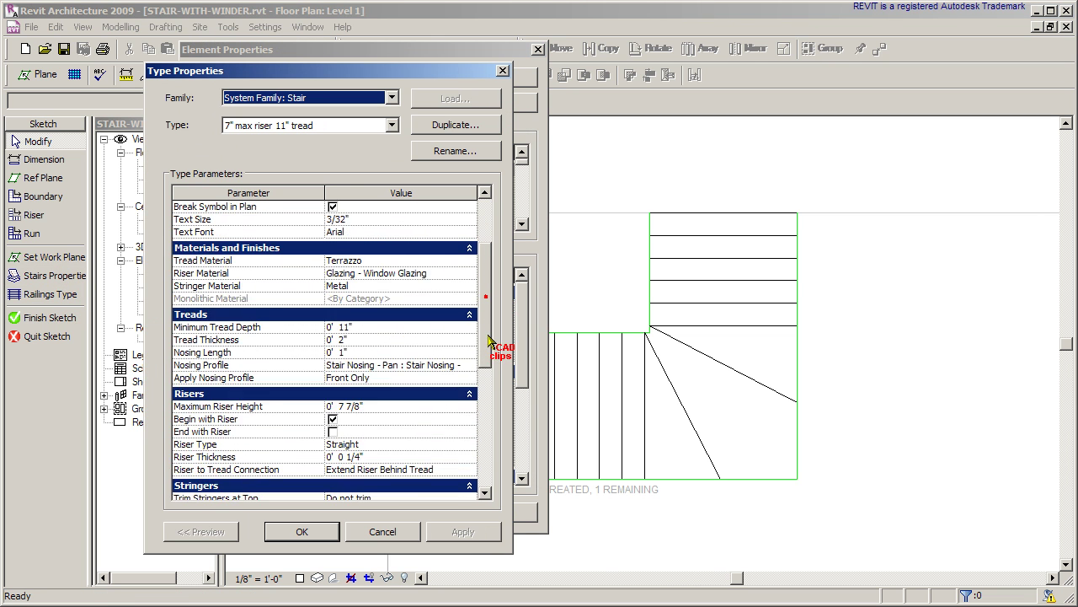
pyautogui.click(303, 531)
pyautogui.click(415, 510)
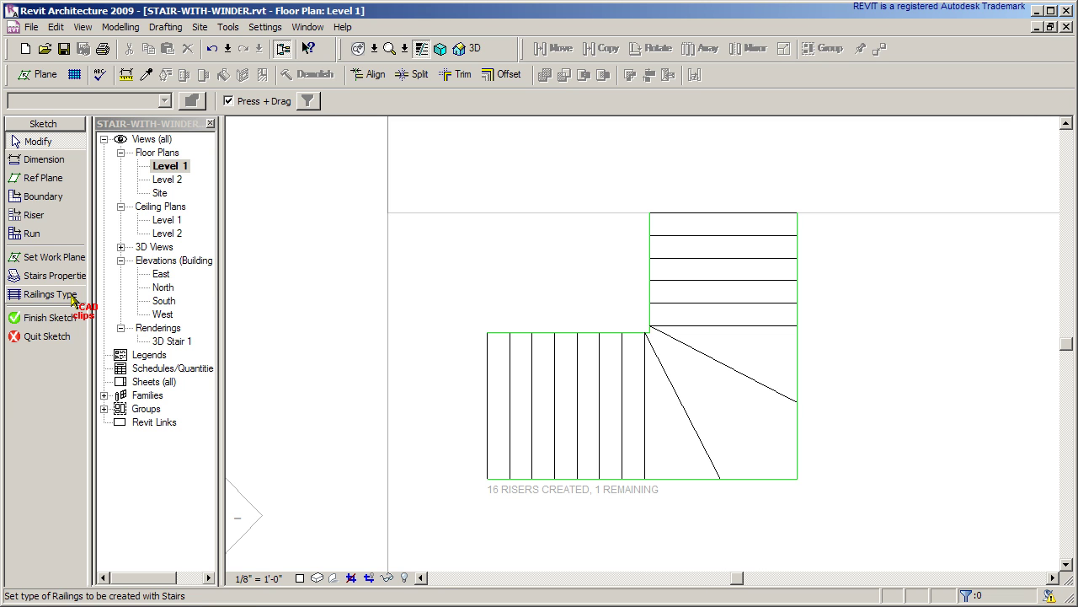
# - Finish the stair sketch while viewing it in 3D, and dismiss the riser-count warning
pyautogui.click(480, 49)
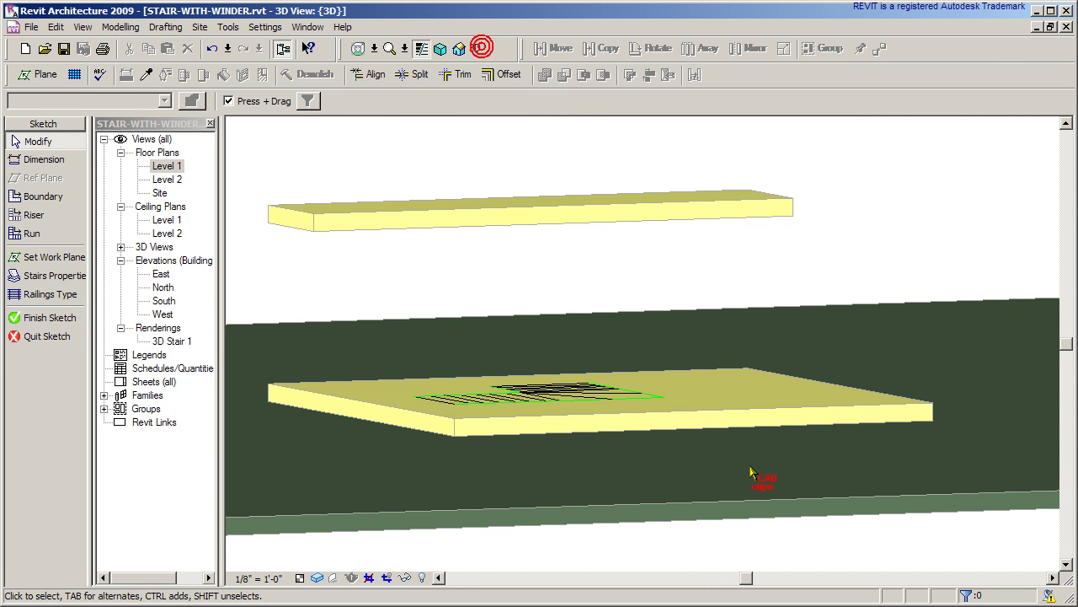
pyautogui.keyDown('shift'); pyautogui.moveTo(662, 433); pyautogui.dragTo(693, 533, button='middle'); pyautogui.keyUp('shift')
pyautogui.click(71, 319)
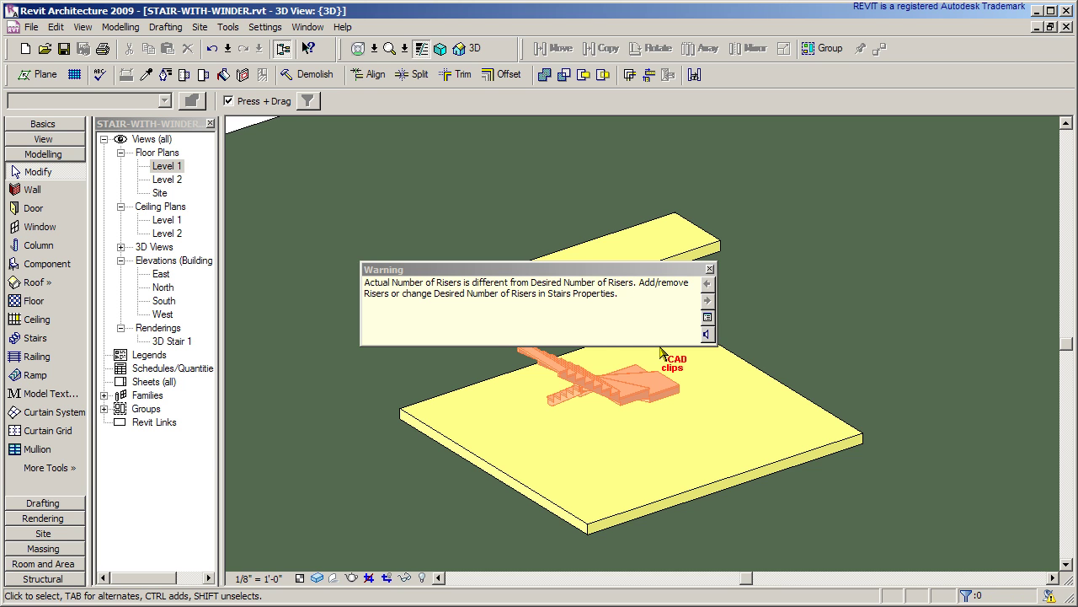
pyautogui.click(711, 269)
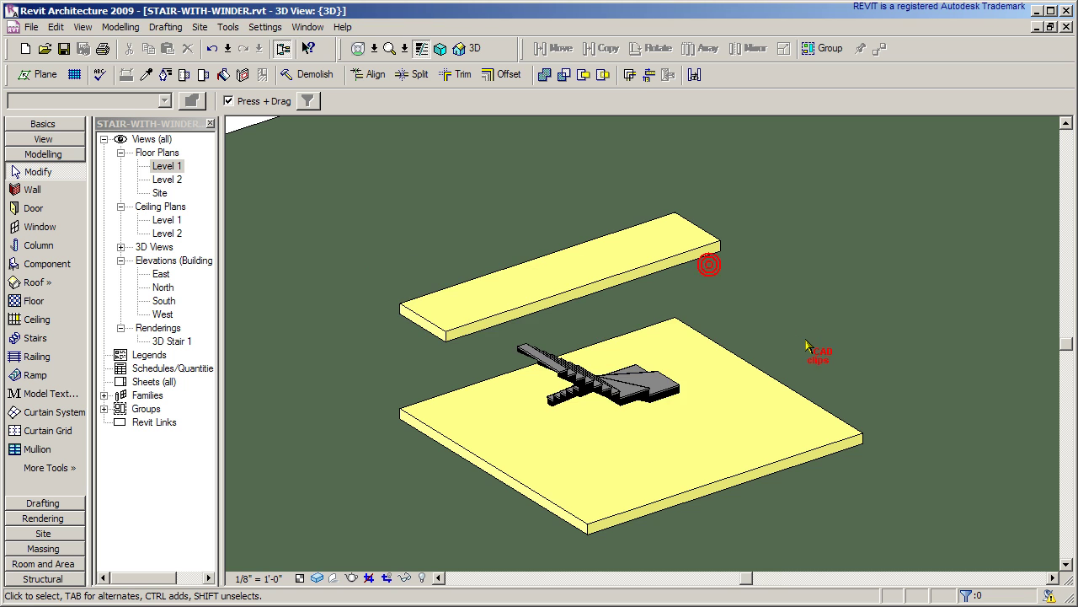
pyautogui.scroll(-2, 802, 345)
pyautogui.keyDown('shift'); pyautogui.moveTo(810, 350); pyautogui.dragTo(663, 363, button='middle'); pyautogui.keyUp('shift')
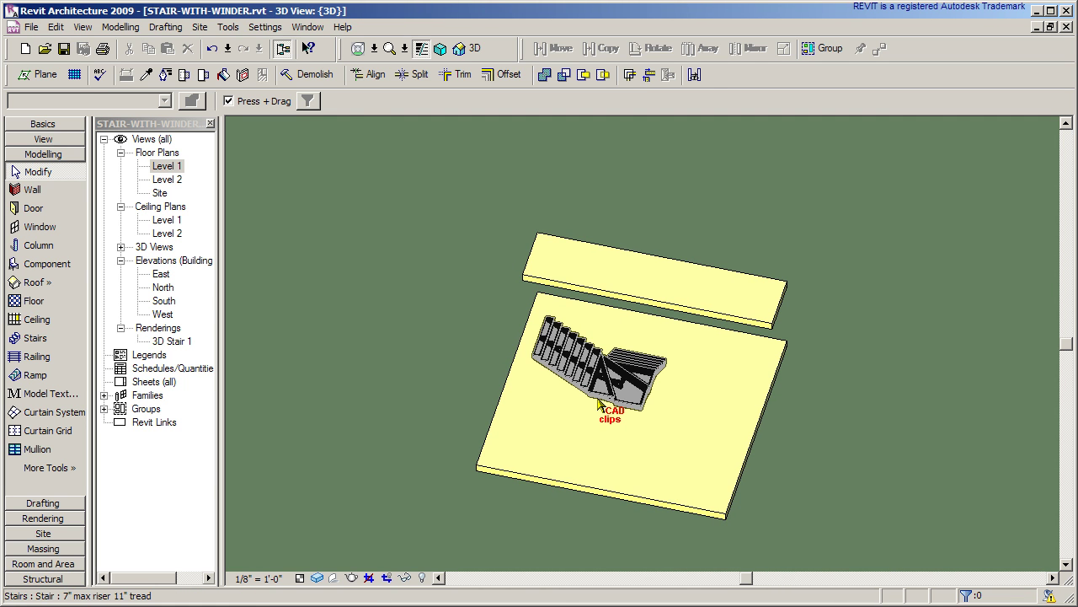
# - Flip the stair's up direction in the Level 1 plan so it climbs from the vertical-riser run
pyautogui.doubleClick(165, 166)
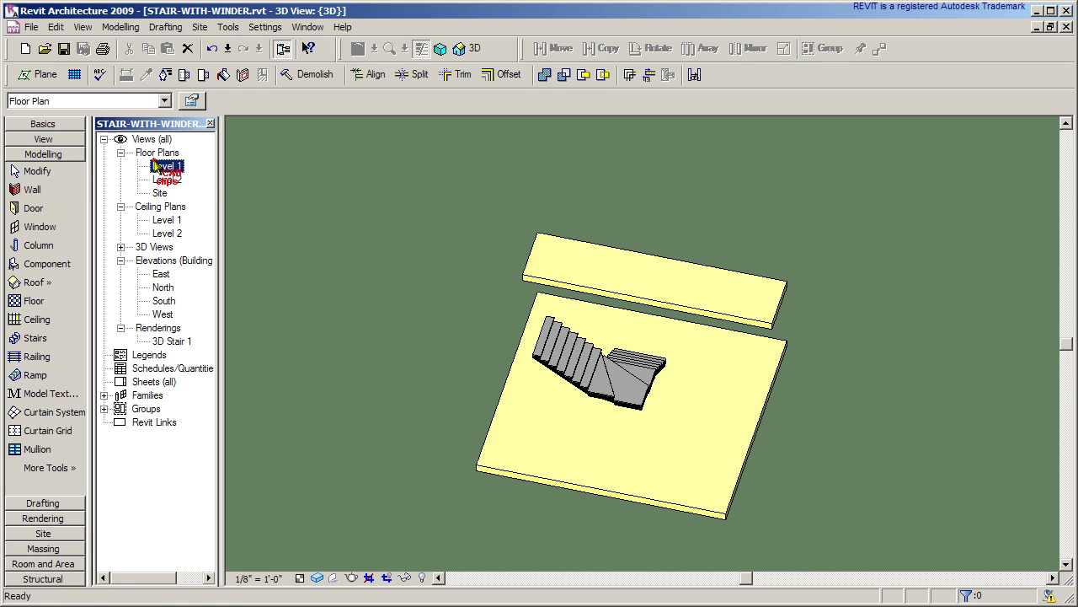
pyautogui.click(668, 348)
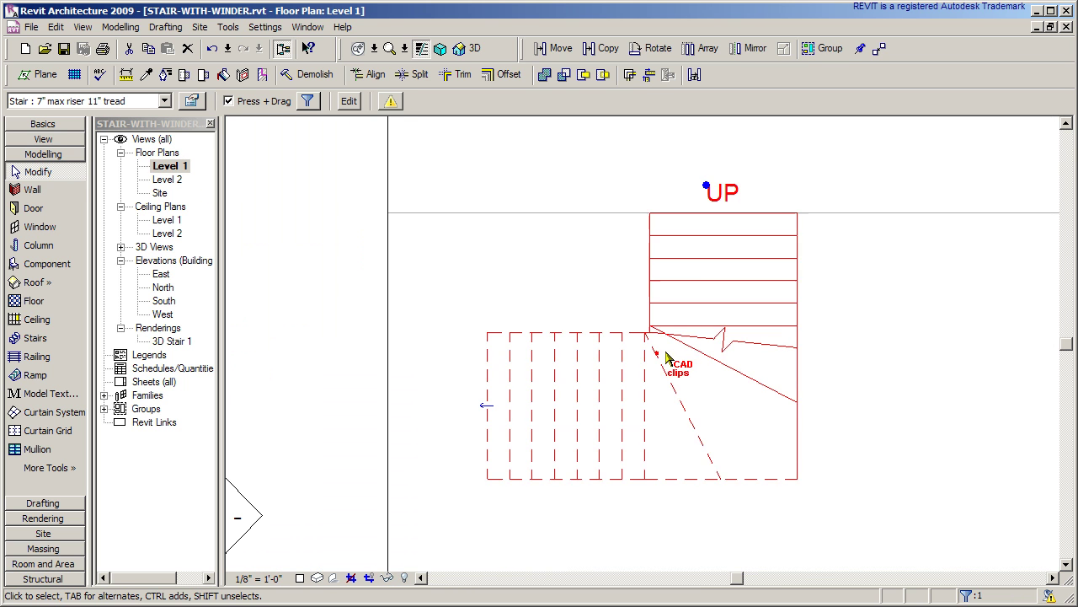
pyautogui.click(488, 407)
pyautogui.click(595, 513)
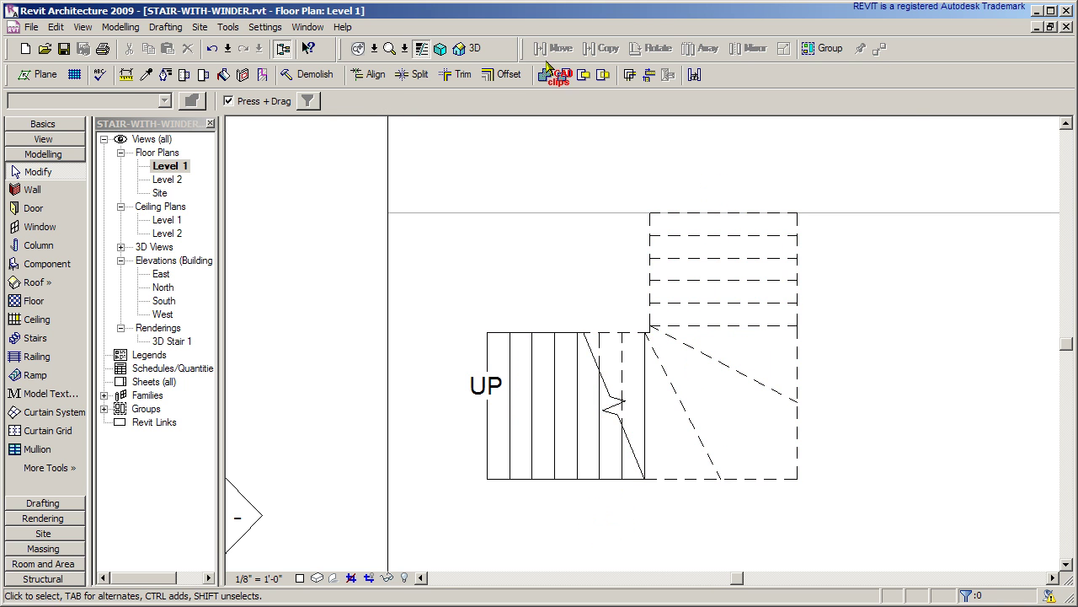
# - Examine the flipped stair's upper run, winder treads and overall shape in the 3D view
pyautogui.click(459, 48)
pyautogui.moveTo(679, 447); pyautogui.dragTo(818, 349)
pyautogui.scroll(3, 649, 419)
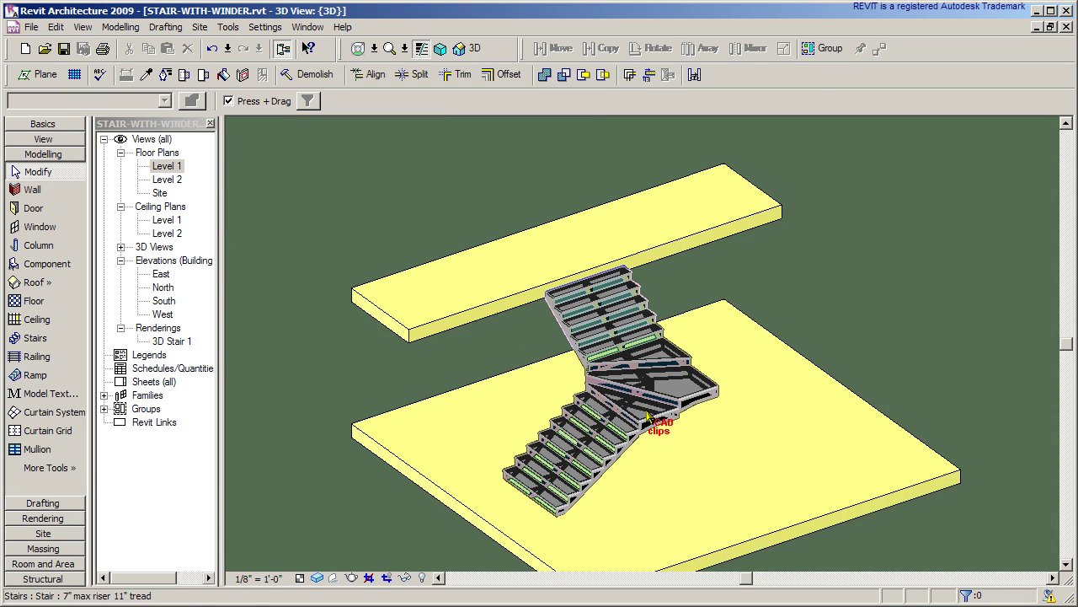
pyautogui.scroll(5, 623, 286)
pyautogui.keyDown('shift'); pyautogui.moveTo(704, 249); pyautogui.dragTo(924, 333, button='middle'); pyautogui.keyUp('shift')
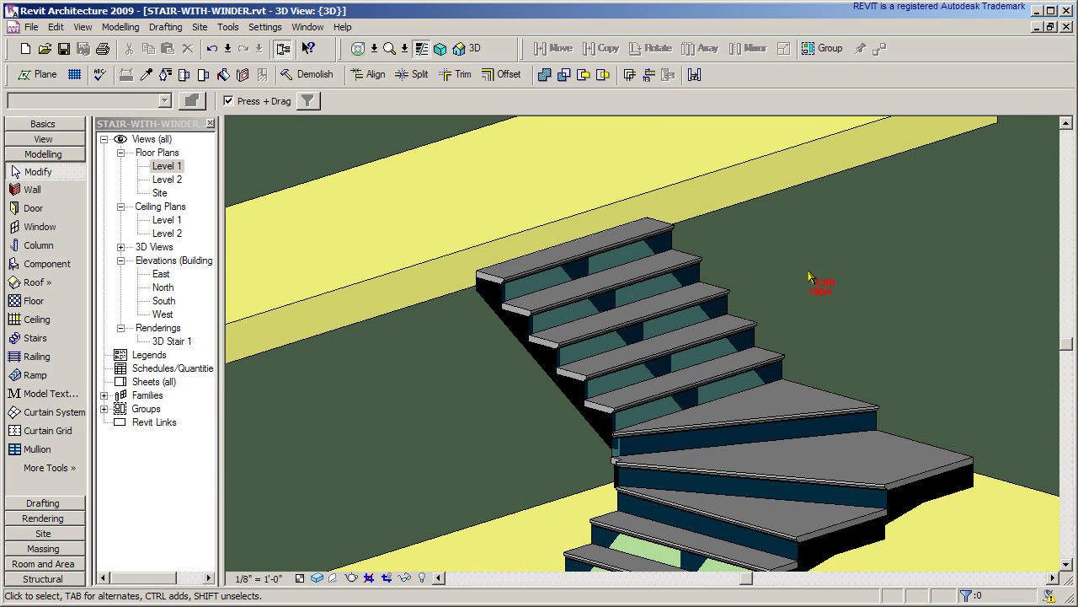
pyautogui.scroll(-4, 870, 337)
pyautogui.keyDown('shift'); pyautogui.moveTo(876, 345); pyautogui.dragTo(937, 430, button='middle'); pyautogui.keyUp('shift')
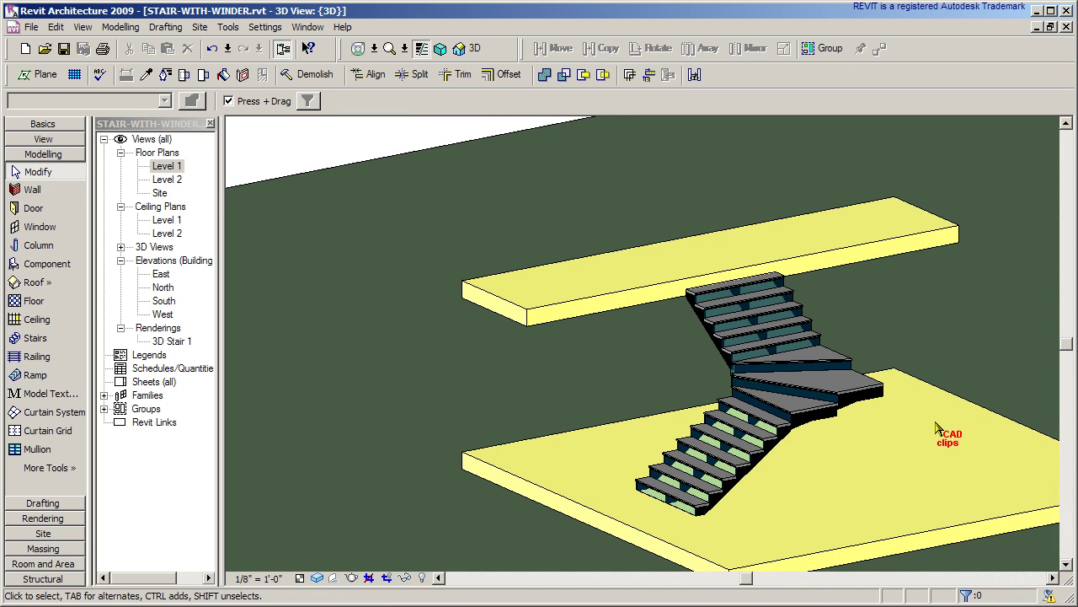
# - Place an RPC Female : Cynthia component in the Level 1 plan on the outer corner winder tread
pyautogui.doubleClick(166, 167)
pyautogui.click(49, 263)
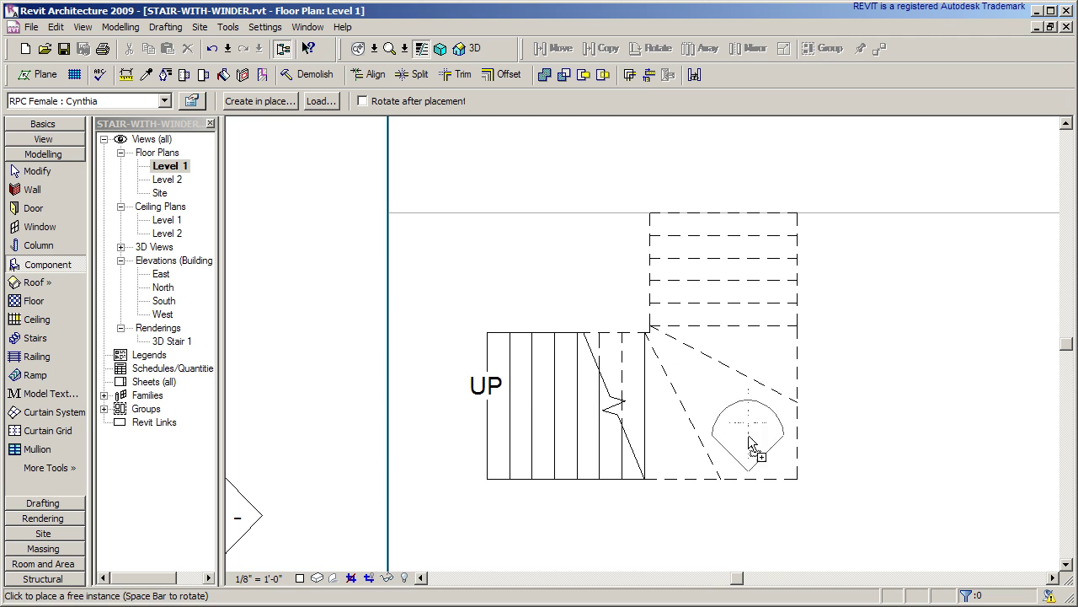
pyautogui.click(747, 427)
pyautogui.press('Escape')
pyautogui.click(775, 437)
pyautogui.click(775, 437)
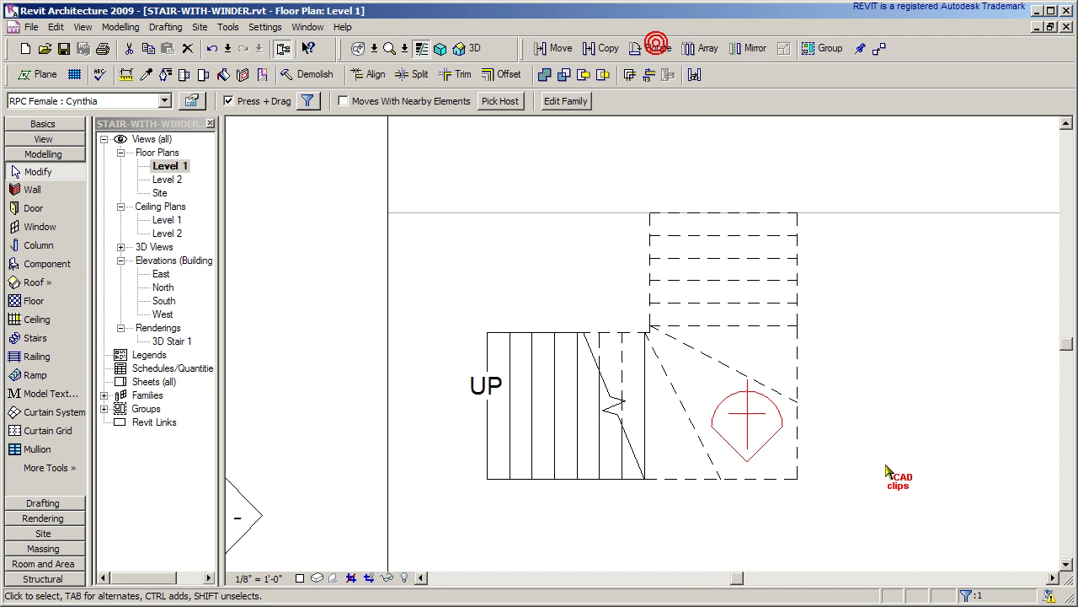
# - Rotate the figure toward the lower run and nudge it slightly toward the inner corner on the winder tread
pyautogui.click(651, 48)
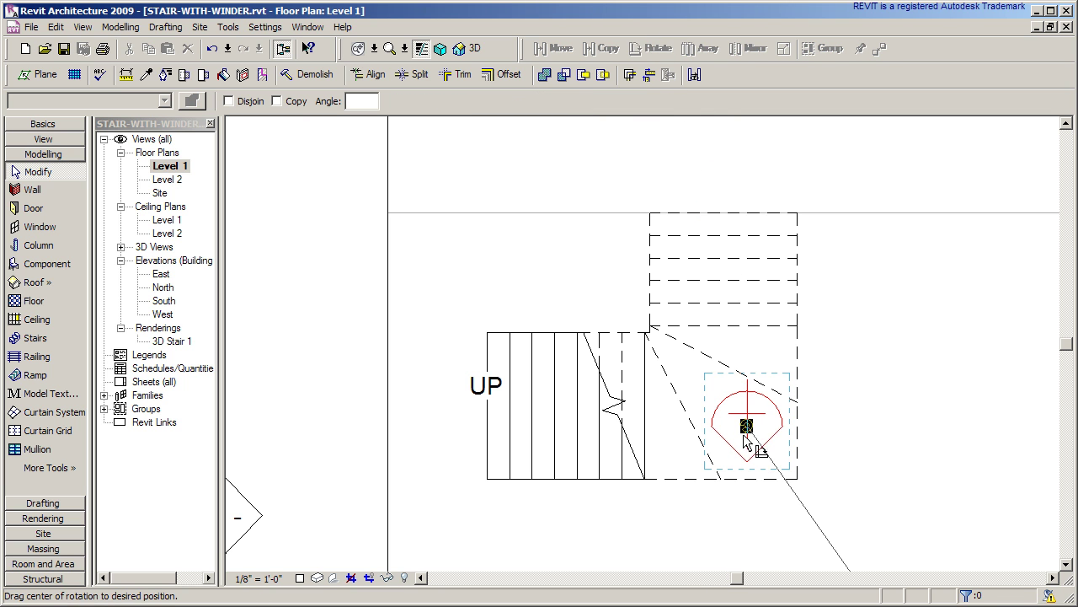
pyautogui.moveTo(743, 435); pyautogui.dragTo(736, 447)
pyautogui.click(699, 486)
pyautogui.click(591, 459)
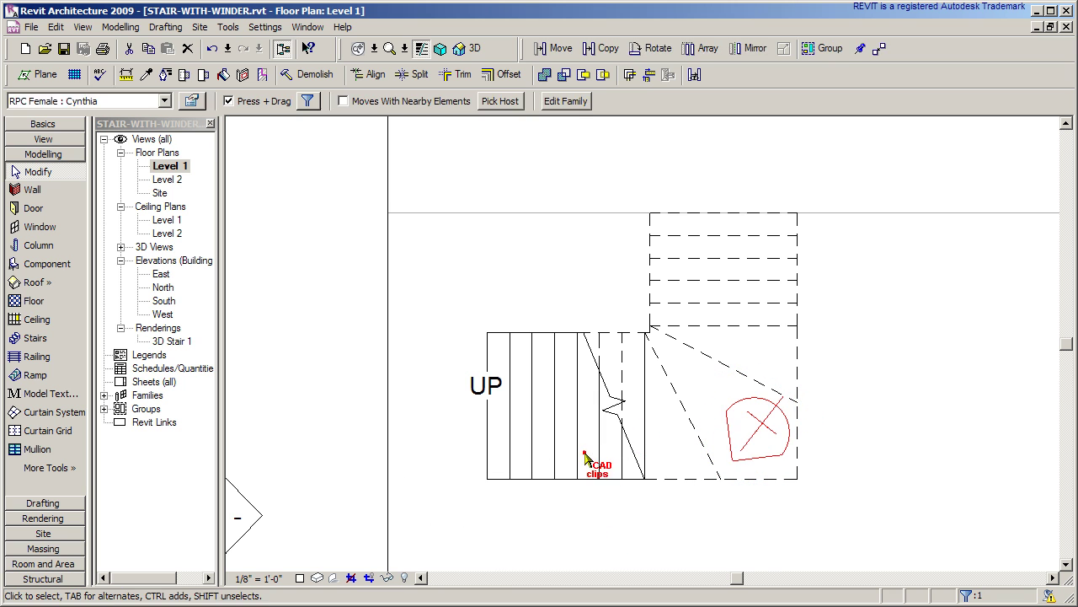
pyautogui.click(743, 458)
pyautogui.moveTo(744, 459); pyautogui.dragTo(735, 455)
pyautogui.press('Escape')
# - Change the figure under the stair to the type RPC Female : Florence in the South elevation
pyautogui.doubleClick(166, 301)
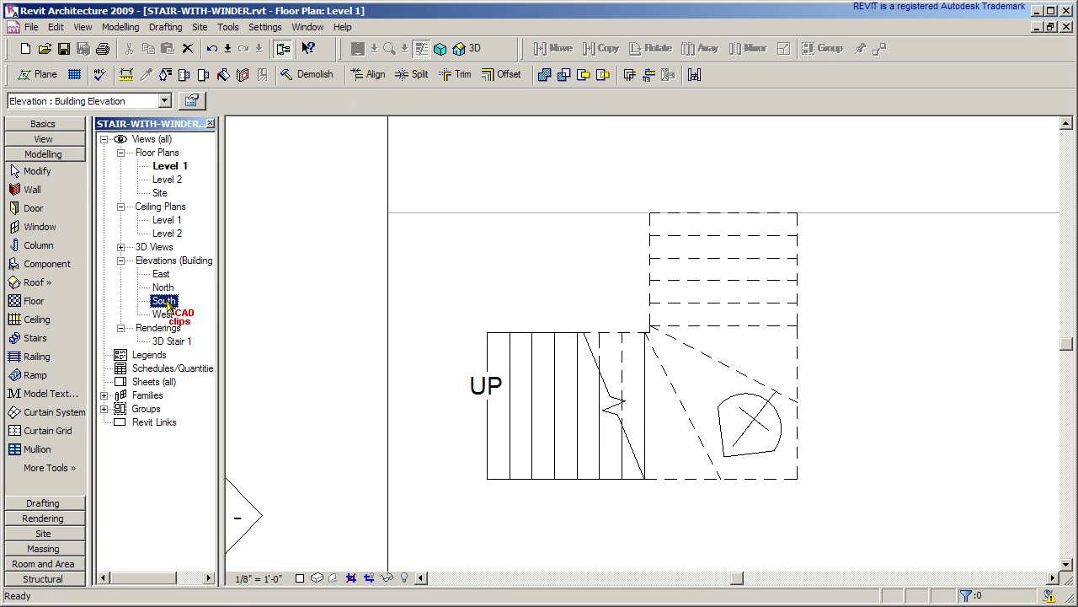
pyautogui.click(633, 341)
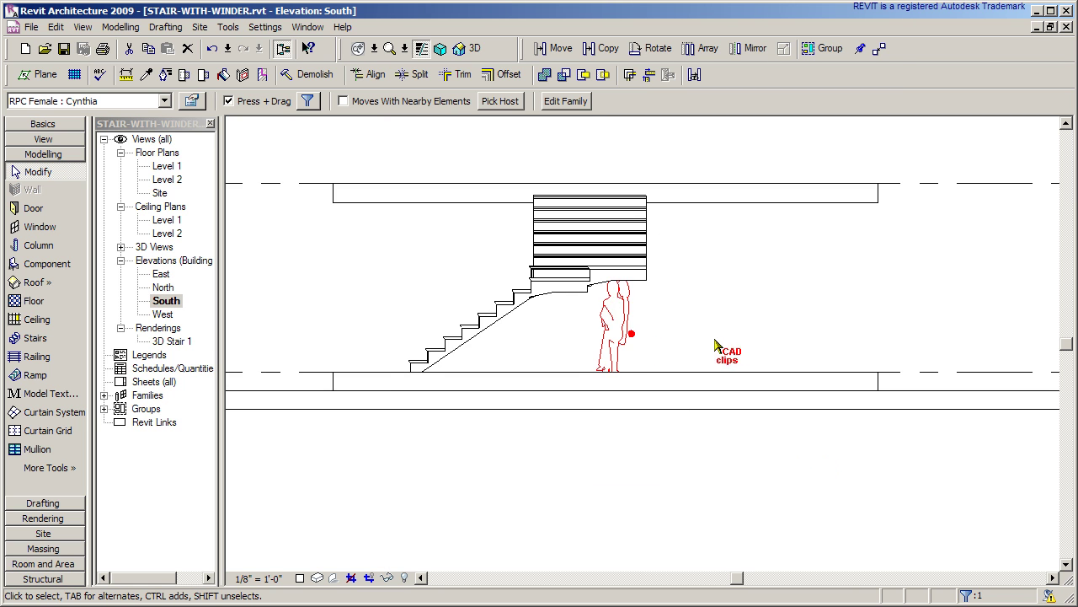
pyautogui.scroll(1, 707, 332)
pyautogui.click(150, 101)
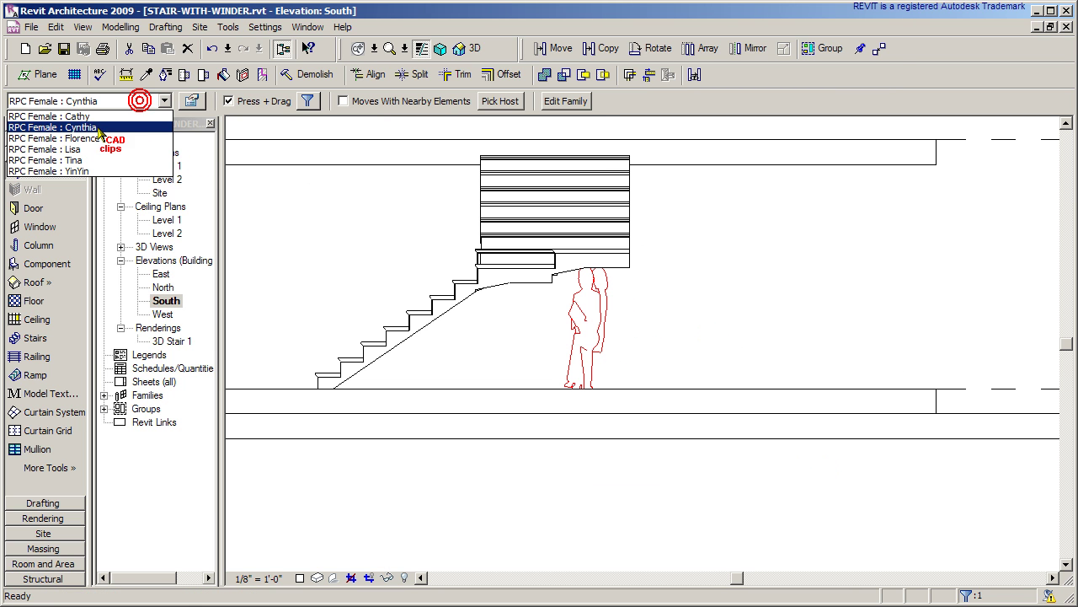
pyautogui.click(89, 140)
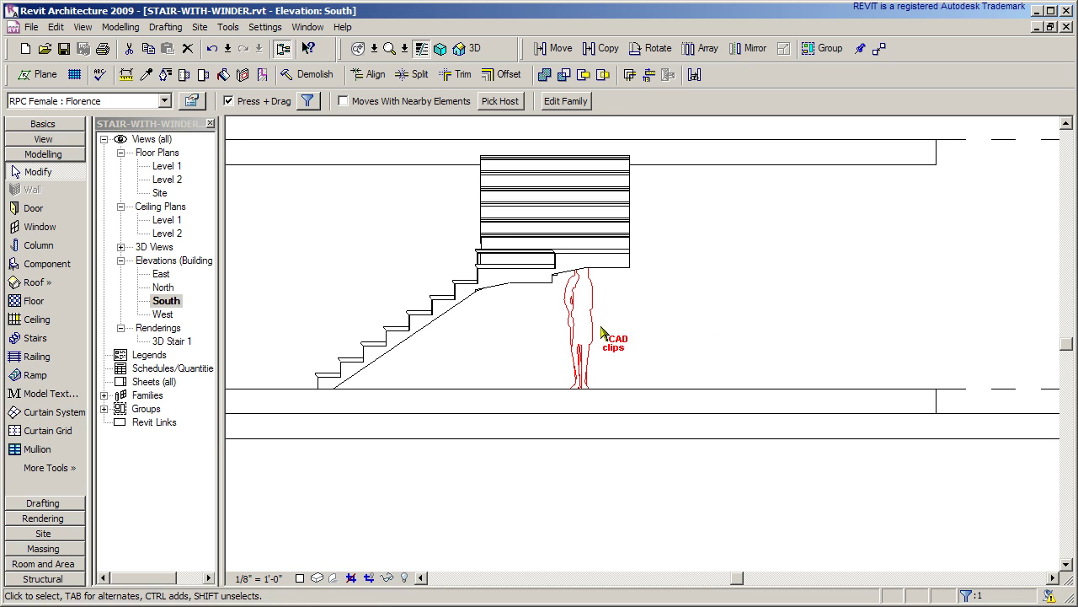
# - Raise the figure in the South elevation until its feet stand on the winder tread
pyautogui.moveTo(601, 327); pyautogui.dragTo(616, 359, button='middle')
pyautogui.press('Up')
pyautogui.press('Up')
pyautogui.press('Up')
pyautogui.press('Up')
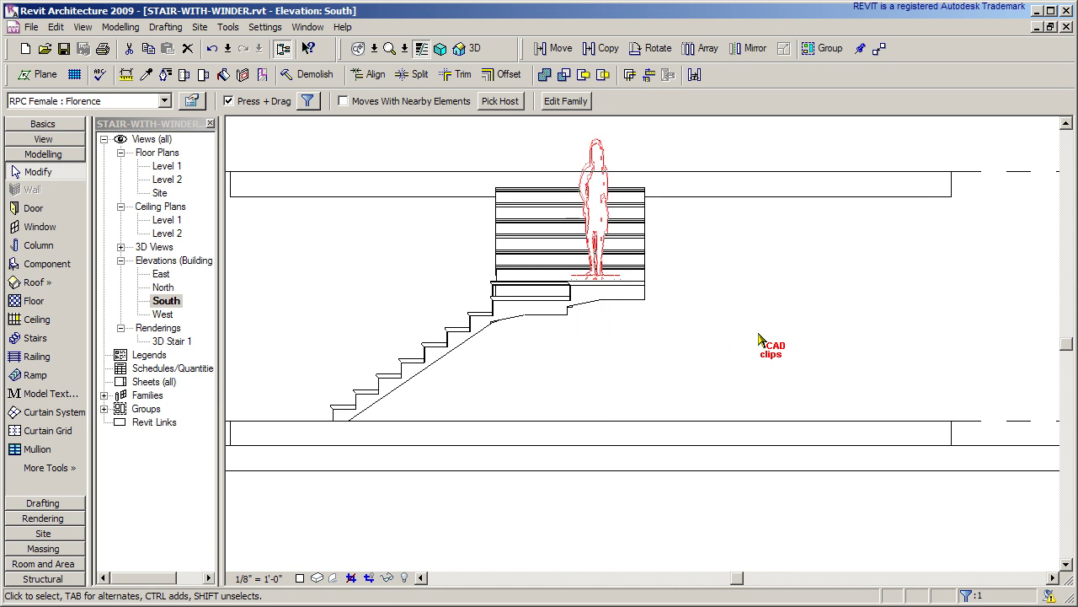
pyautogui.click(827, 277)
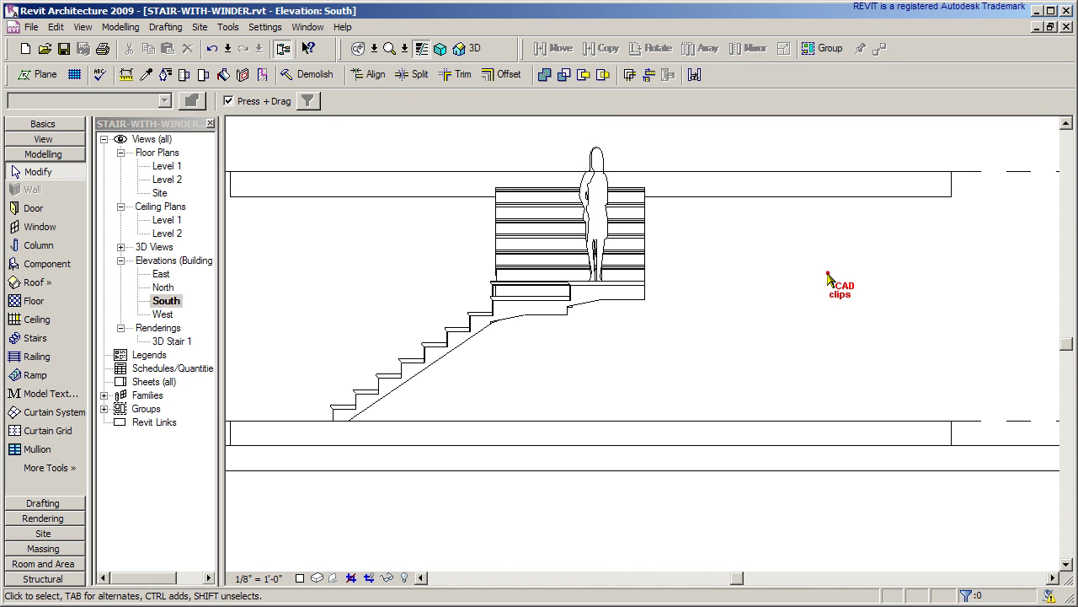
# - Examine the figure on the stair in 3D and check its Level 1 offset in the element properties
pyautogui.click(460, 48)
pyautogui.scroll(-2, 775, 436)
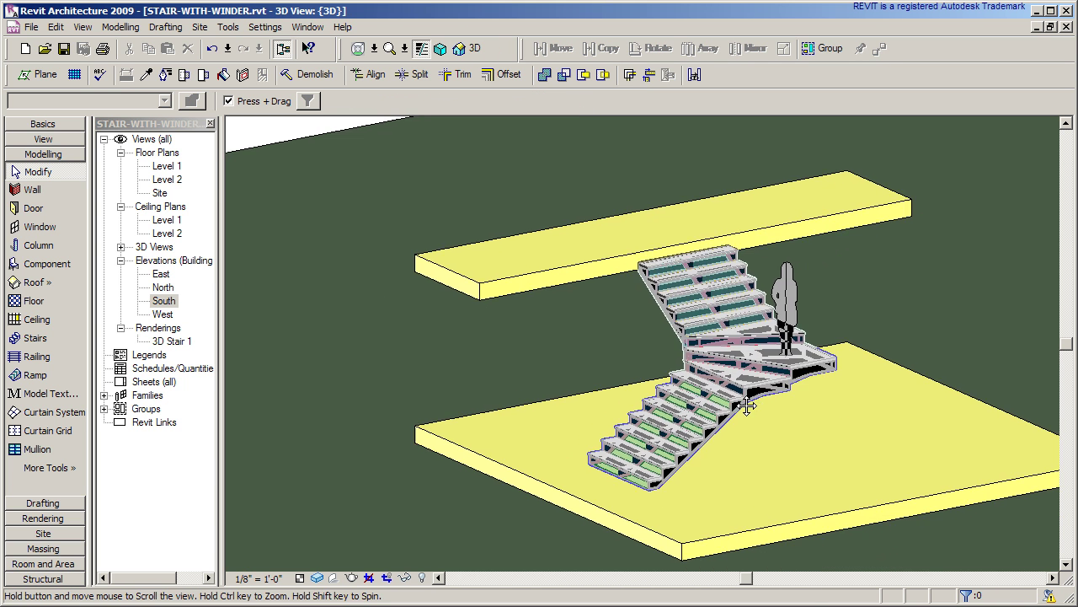
pyautogui.moveTo(910, 464); pyautogui.dragTo(898, 462, button='middle')
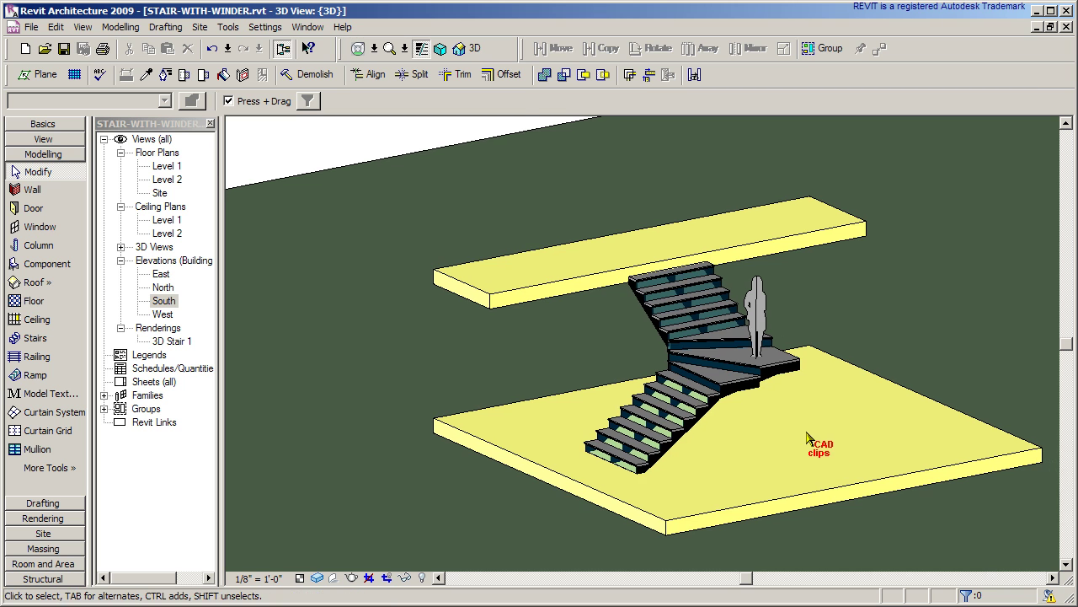
pyautogui.click(763, 322)
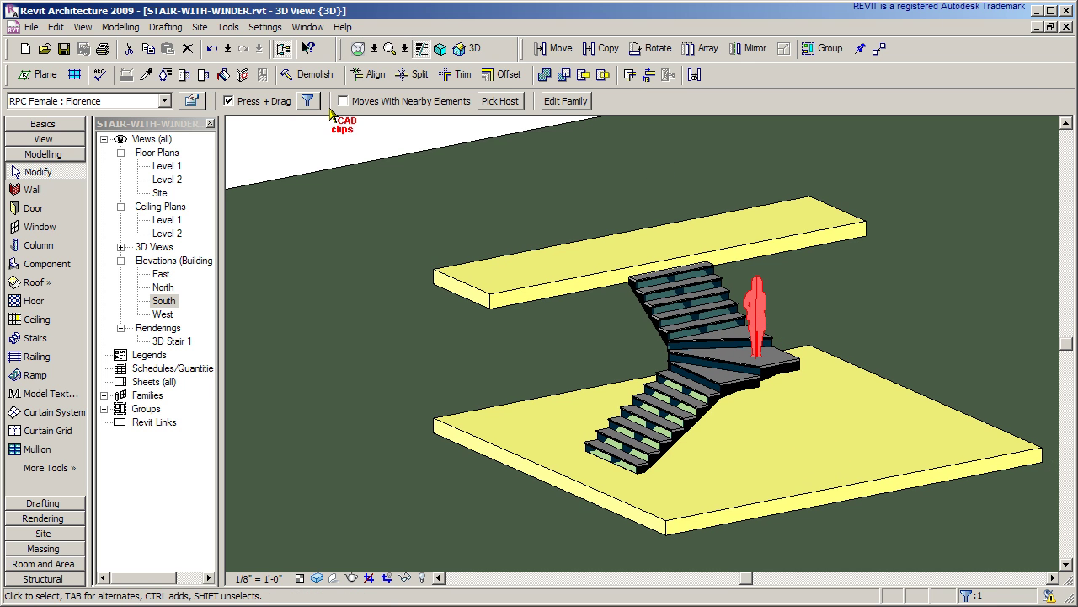
pyautogui.click(192, 100)
pyautogui.click(390, 332)
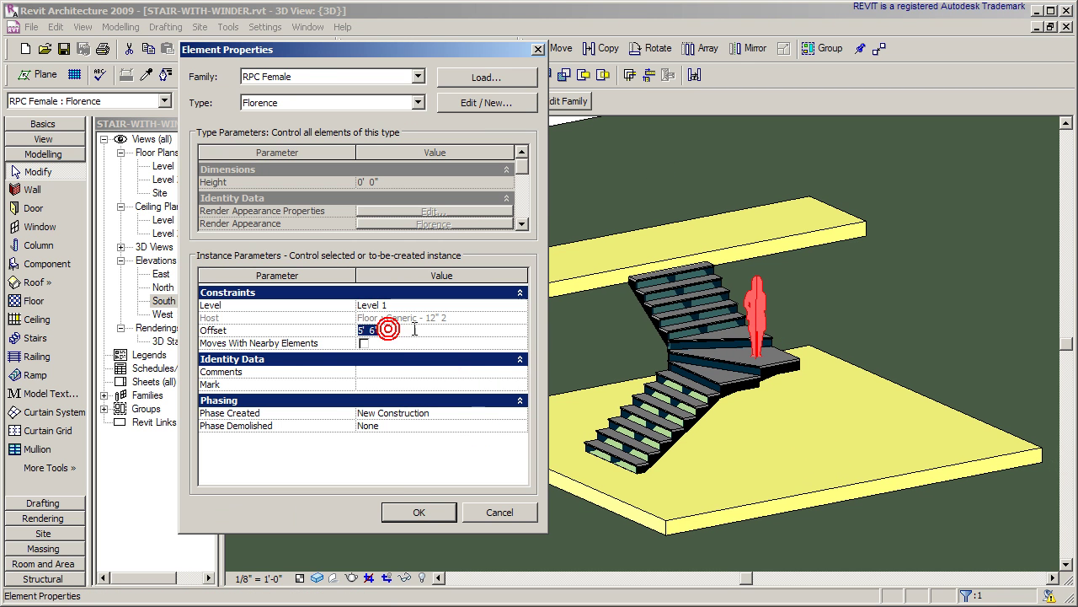
pyautogui.click(497, 512)
pyautogui.click(840, 571)
pyautogui.keyDown('shift'); pyautogui.moveTo(843, 539); pyautogui.dragTo(809, 521, button='middle'); pyautogui.keyUp('shift')
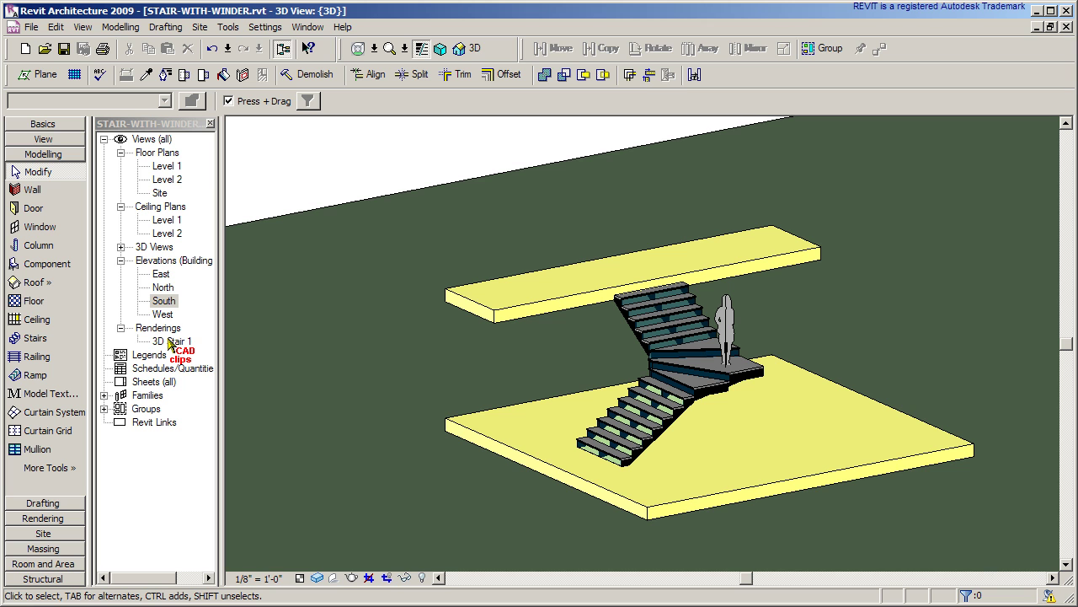
# - Open the perspective view 3D View 1 and bring up its rendering settings
pyautogui.click(121, 246)
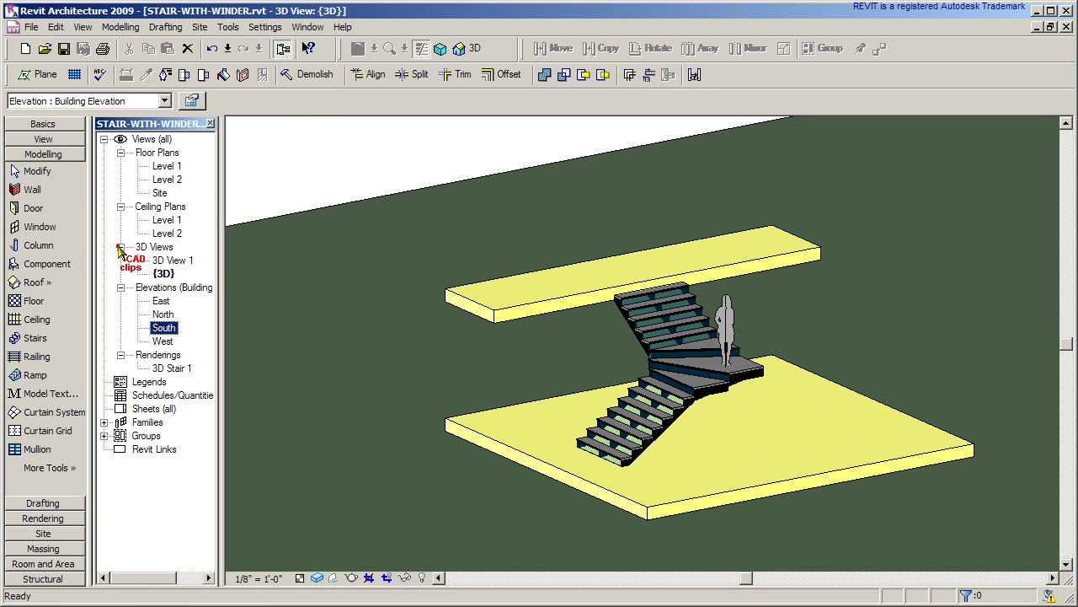
pyautogui.doubleClick(182, 260)
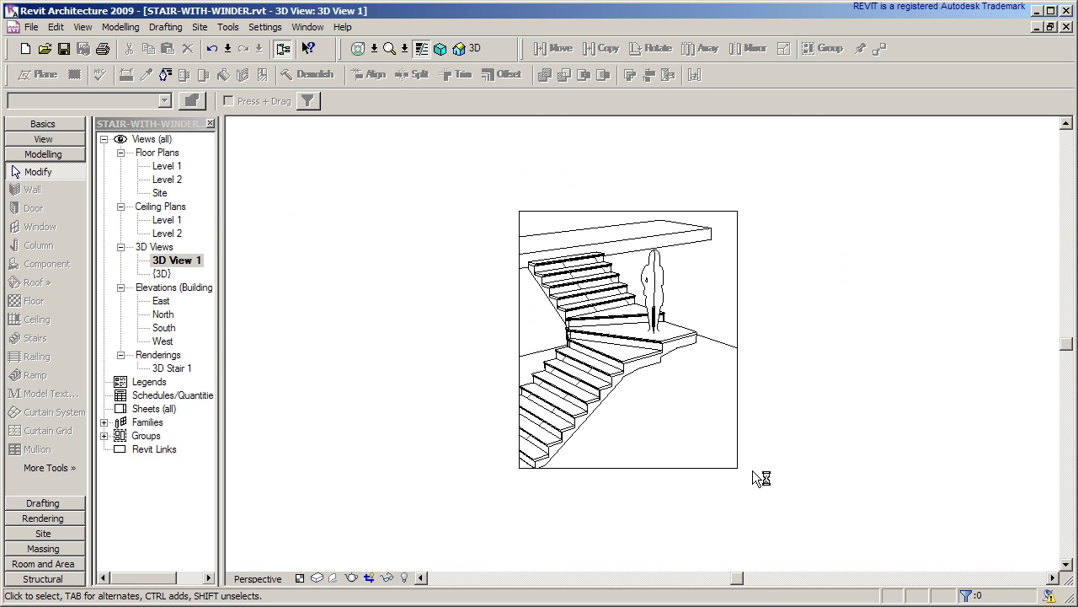
pyautogui.click(59, 518)
pyautogui.click(47, 227)
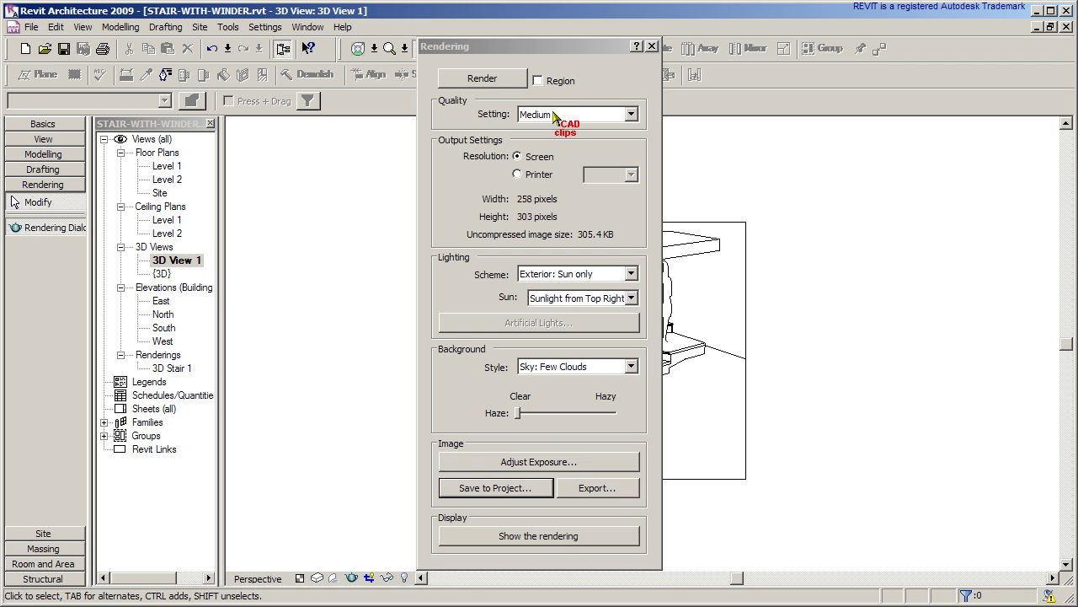
# - Set the rendering's lighting scheme to Exterior: Sun and Artificial and the background style to Sky: Very Cloudy
pyautogui.moveTo(545, 48); pyautogui.dragTo(270, 59)
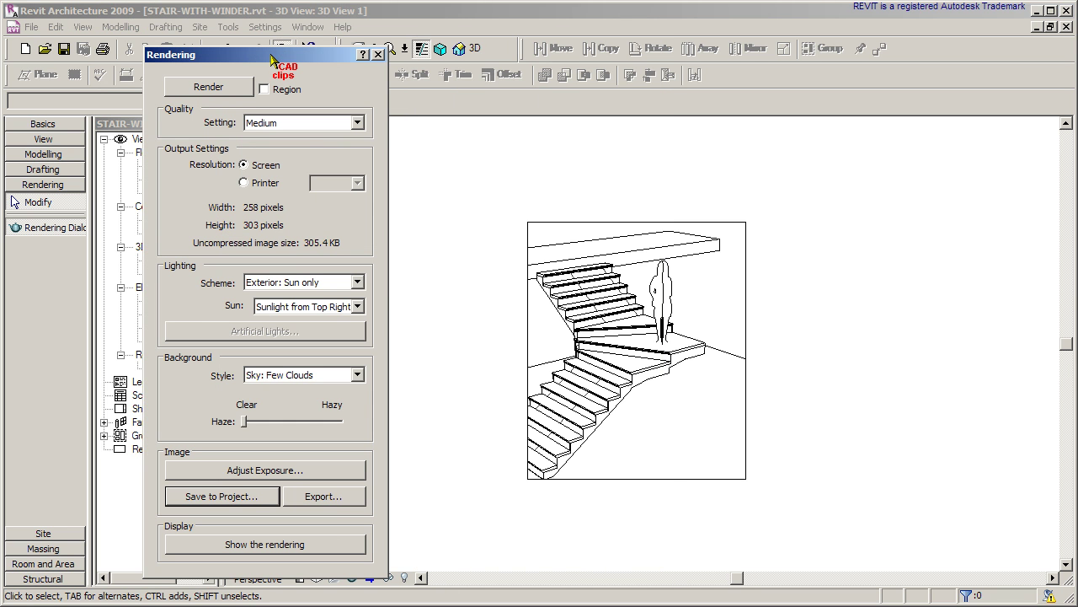
pyautogui.click(357, 283)
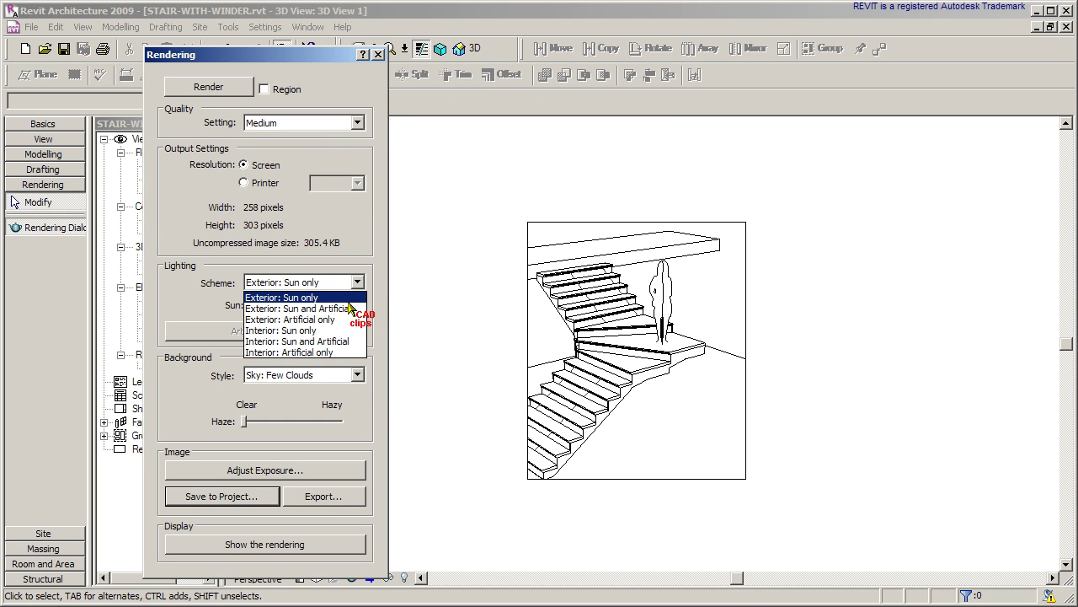
pyautogui.click(295, 308)
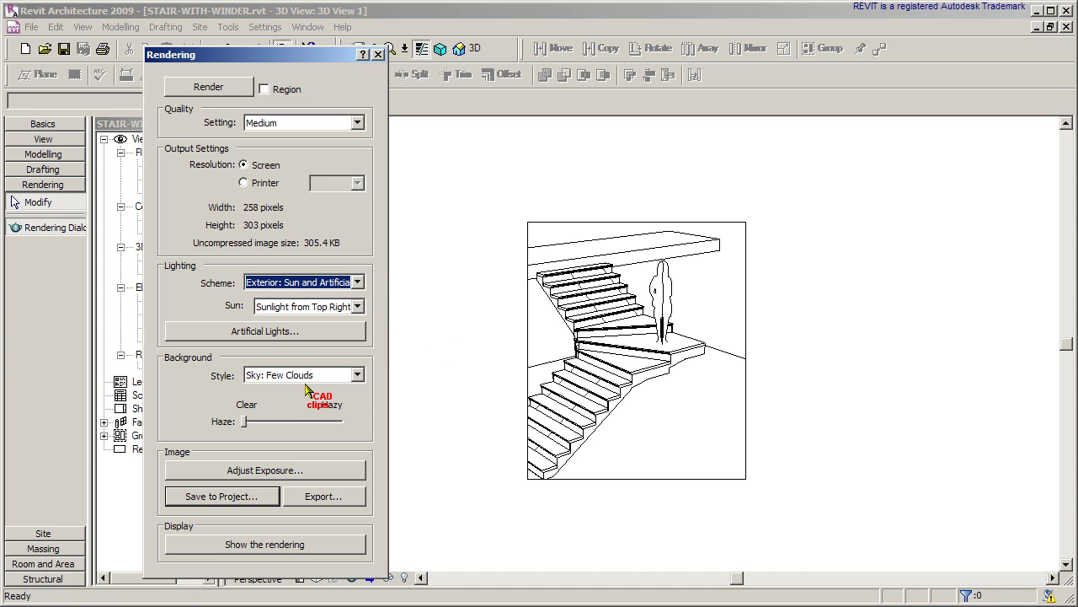
pyautogui.click(357, 375)
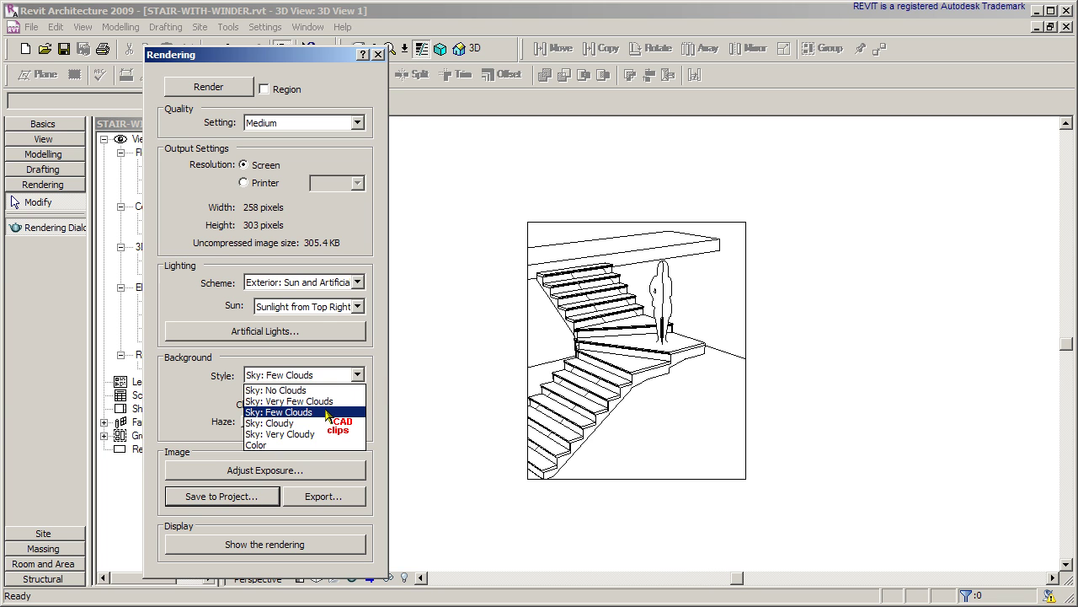
pyautogui.click(312, 435)
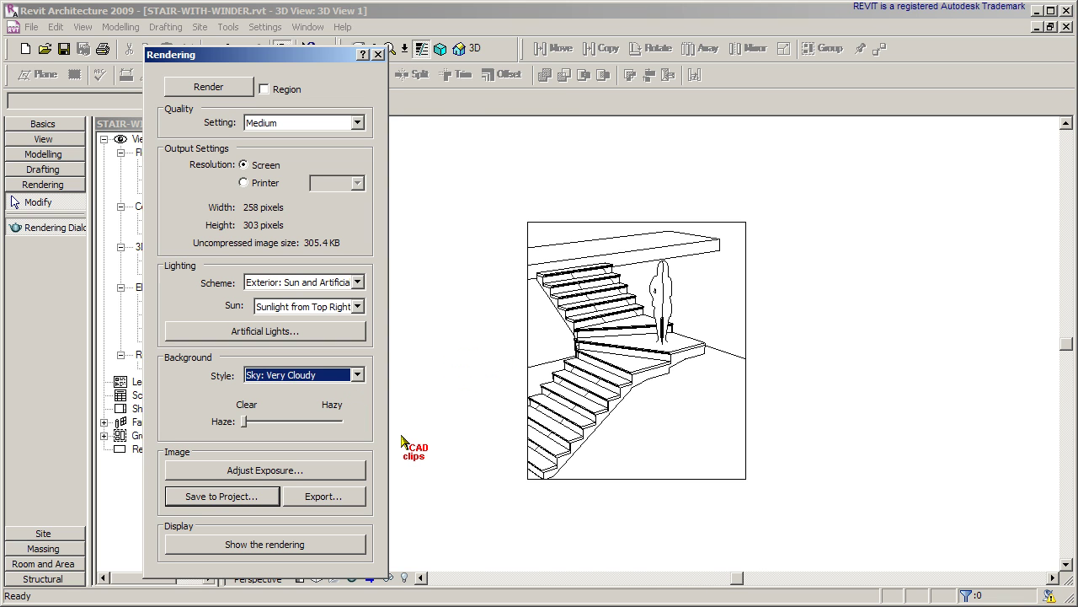
# - Show the existing rendering of the perspective view, then close the rendering settings and view the saved rendering 3D Stair 1
pyautogui.hotkey('alt', 's')
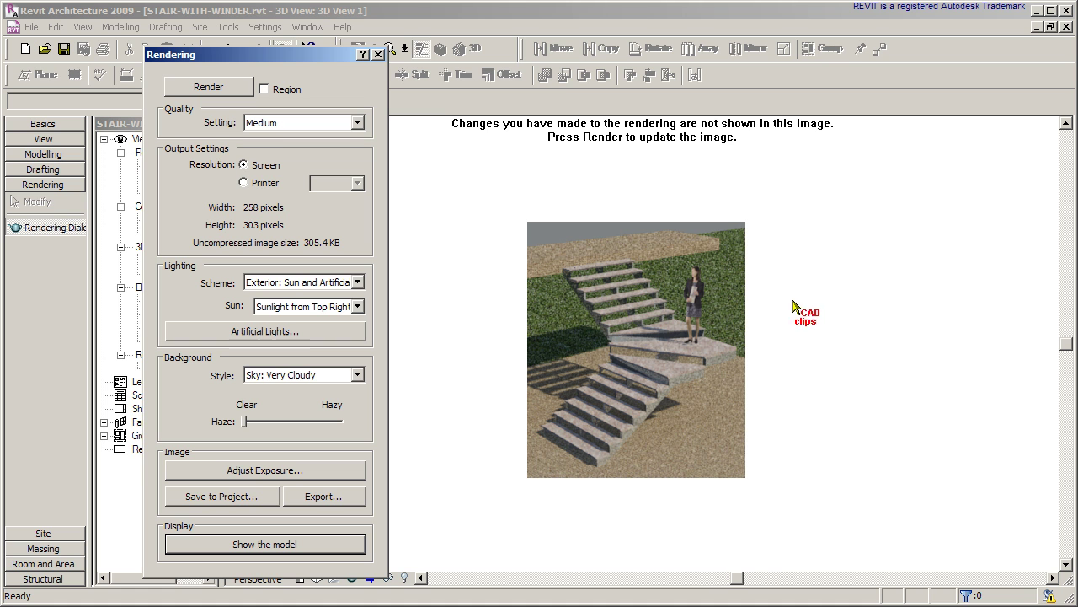
pyautogui.click(377, 55)
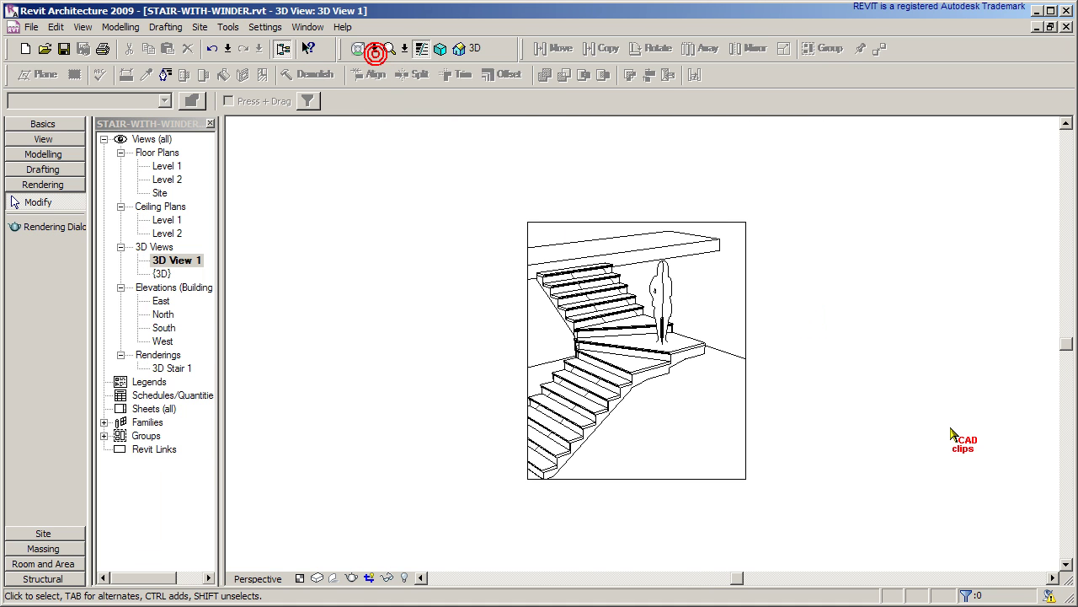
pyautogui.click(168, 368)
pyautogui.doubleClick(168, 368)
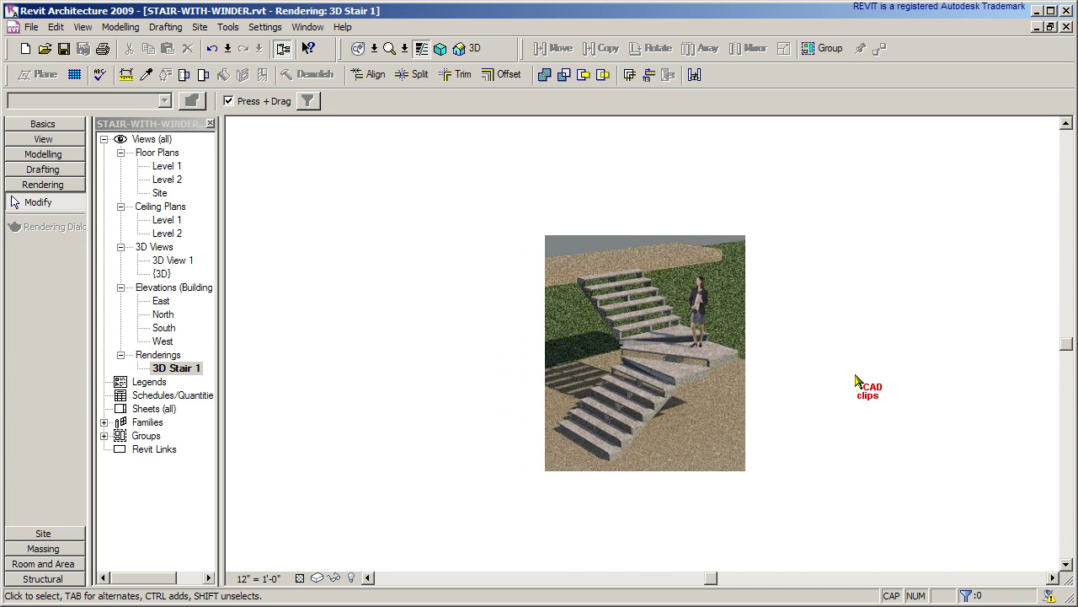
pyautogui.scroll(-1, 851, 375)
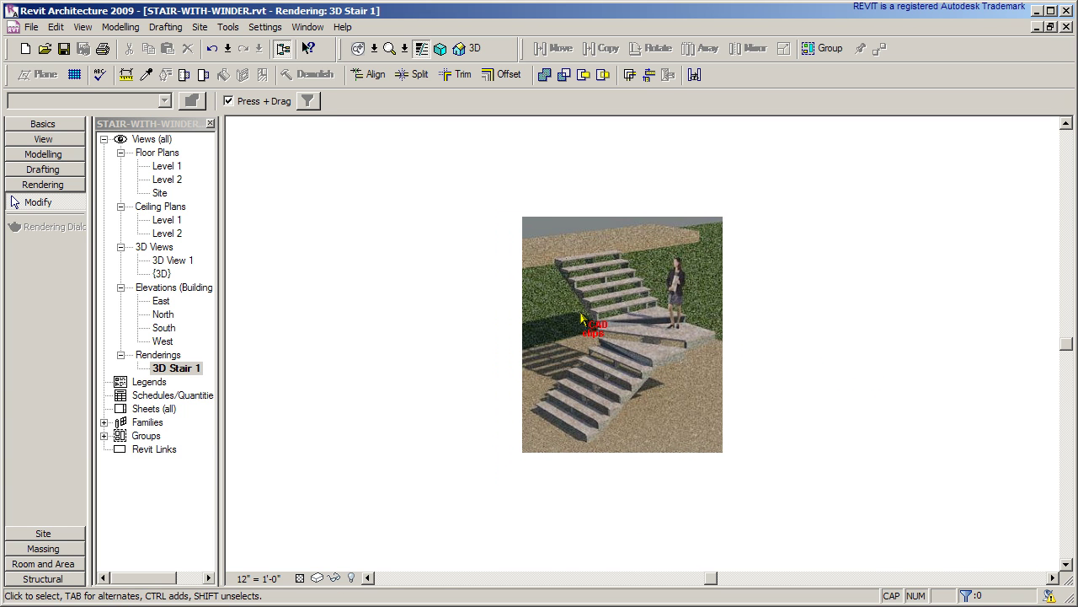
# - Open the stair's sketch for editing from the default 3D view and show it in the Level 1 floor plan
pyautogui.click(462, 48)
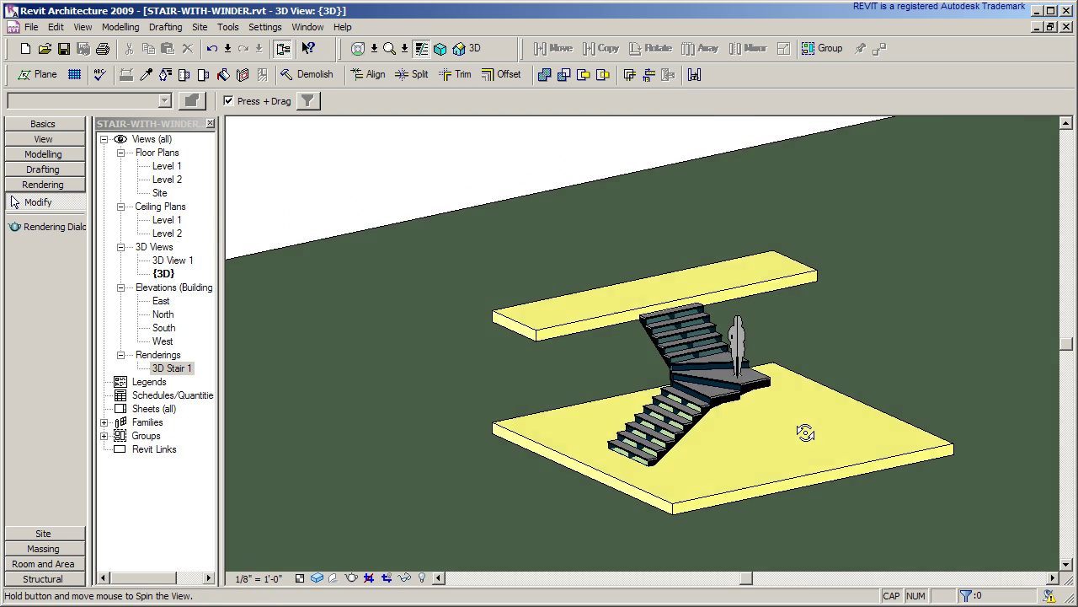
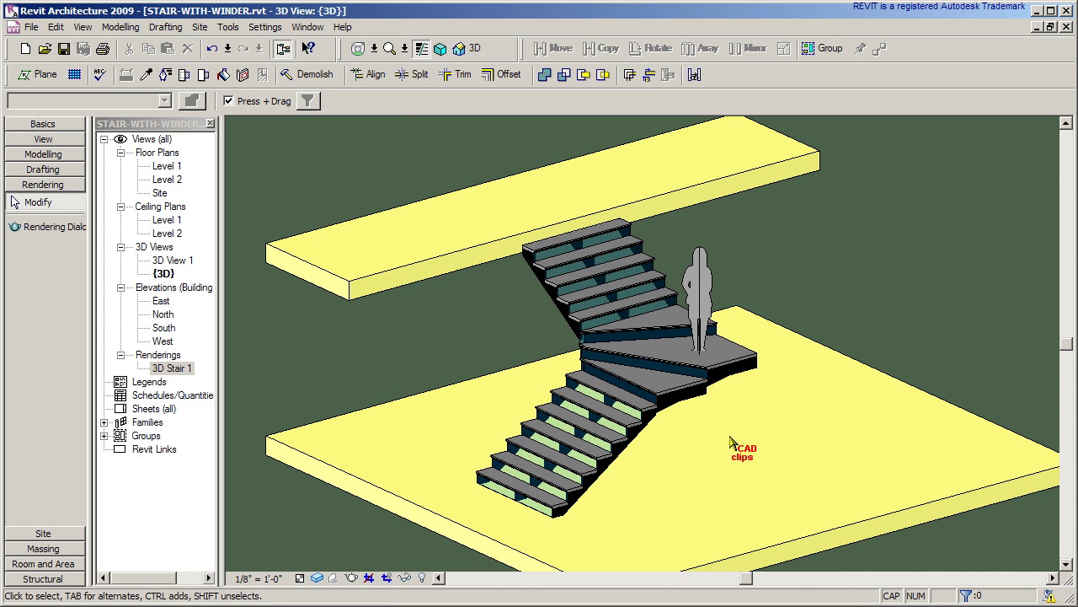
pyautogui.click(706, 387)
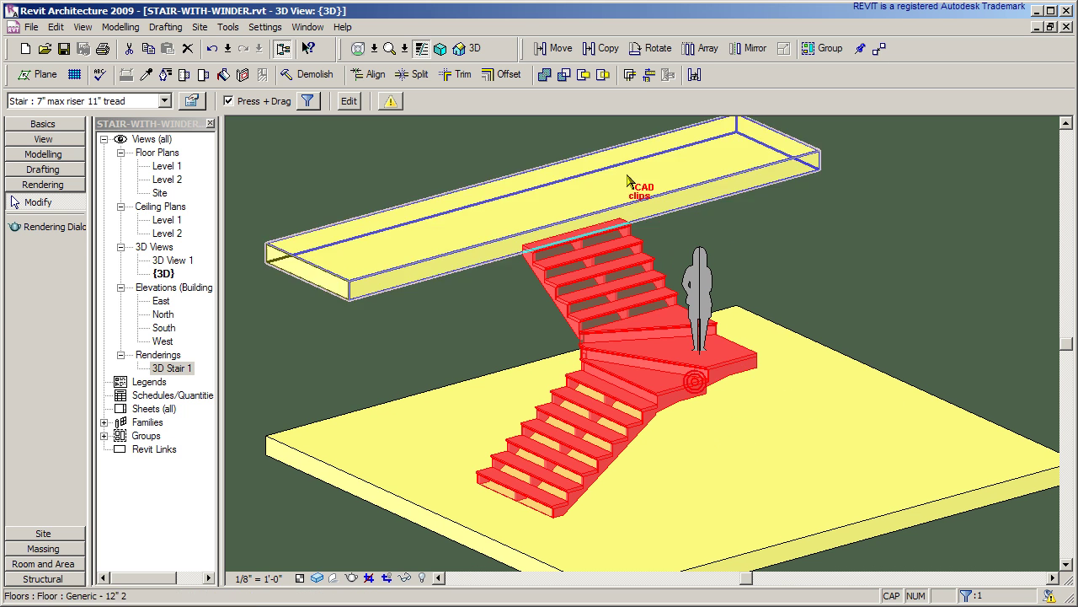
pyautogui.click(353, 101)
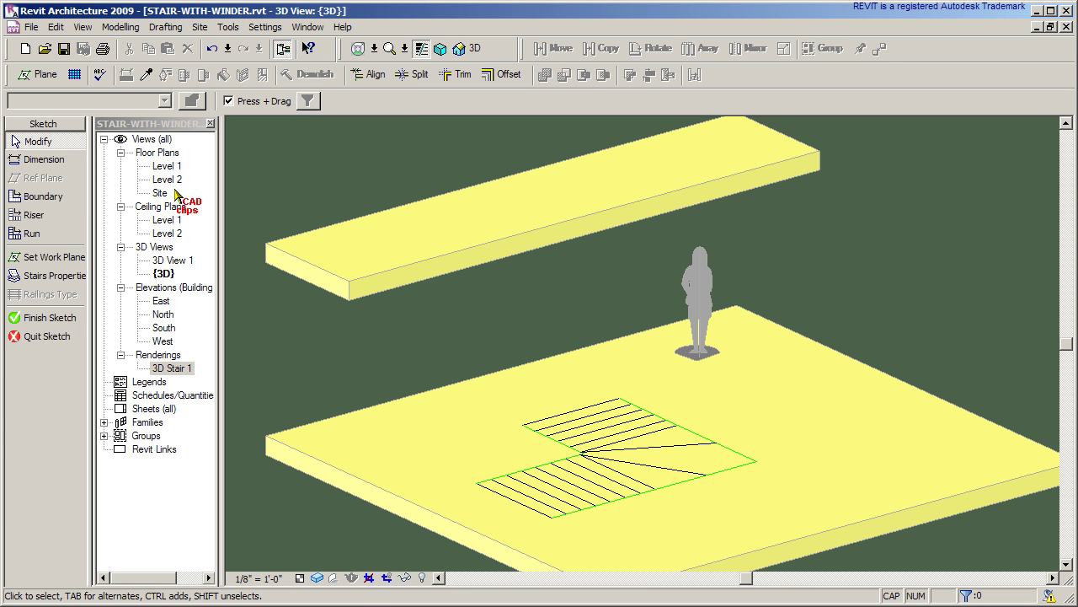
pyautogui.click(168, 156)
pyautogui.doubleClick(168, 166)
pyautogui.scroll(4, 733, 504)
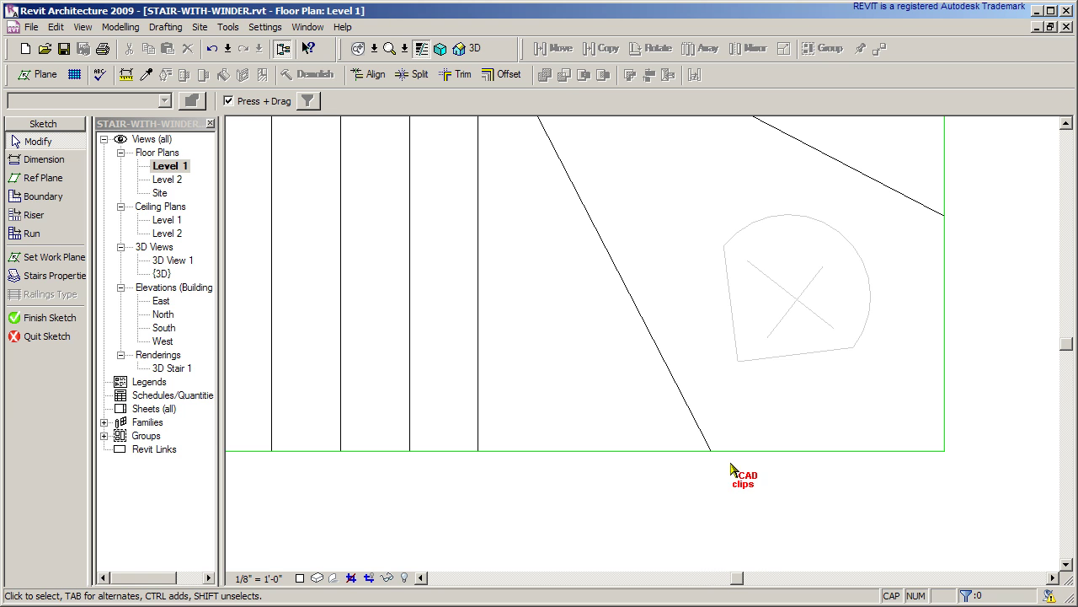
# - Split the stair's two outer boundary lines where the diagonal winder risers meet them
pyautogui.click(418, 74)
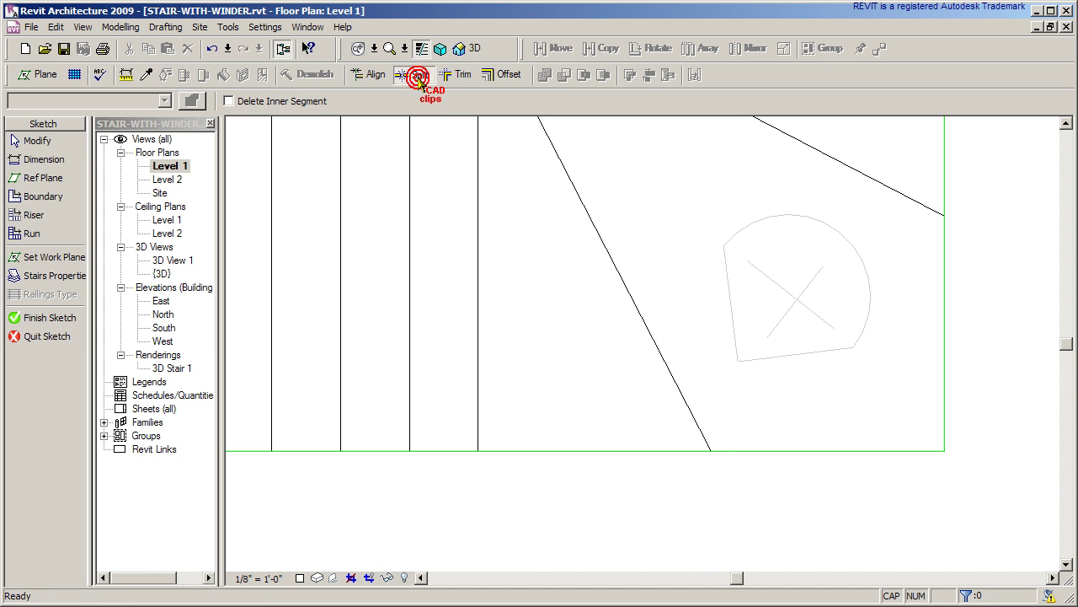
pyautogui.scroll(3, 728, 451)
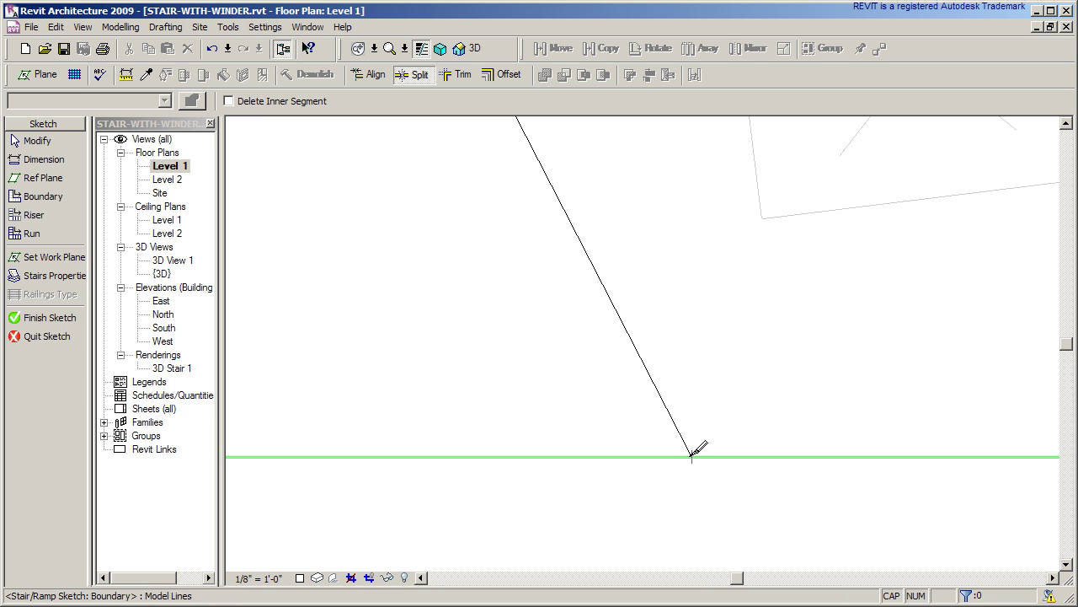
pyautogui.click(692, 455)
pyautogui.moveTo(809, 455)
pyautogui.mouseDown(button='middle')
pyautogui.moveTo(652, 518)
pyautogui.moveTo(603, 517)
pyautogui.mouseUp(button='middle')
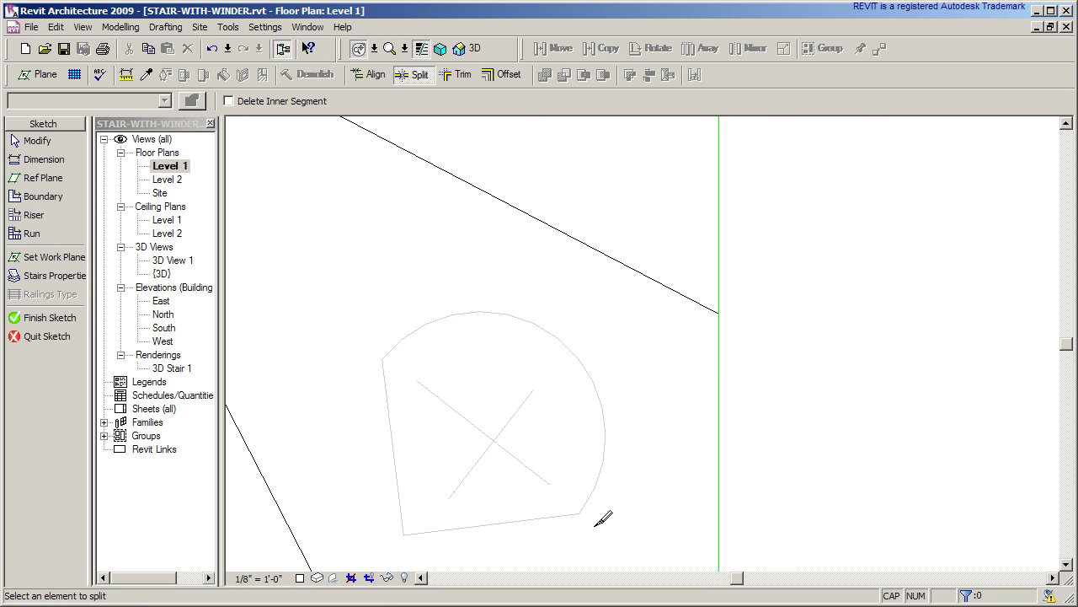
pyautogui.click(718, 313)
pyautogui.press('Escape')
# - Inspect the split outer boundary segments and the inner corner of the winders in the stair sketch
pyautogui.scroll(-4, 804, 417)
pyautogui.click(686, 506)
pyautogui.click(683, 511)
pyautogui.click(602, 505)
pyautogui.click(549, 377)
pyautogui.scroll(4, 549, 378)
pyautogui.click(503, 272)
pyautogui.click(596, 348)
pyautogui.scroll(-4, 596, 354)
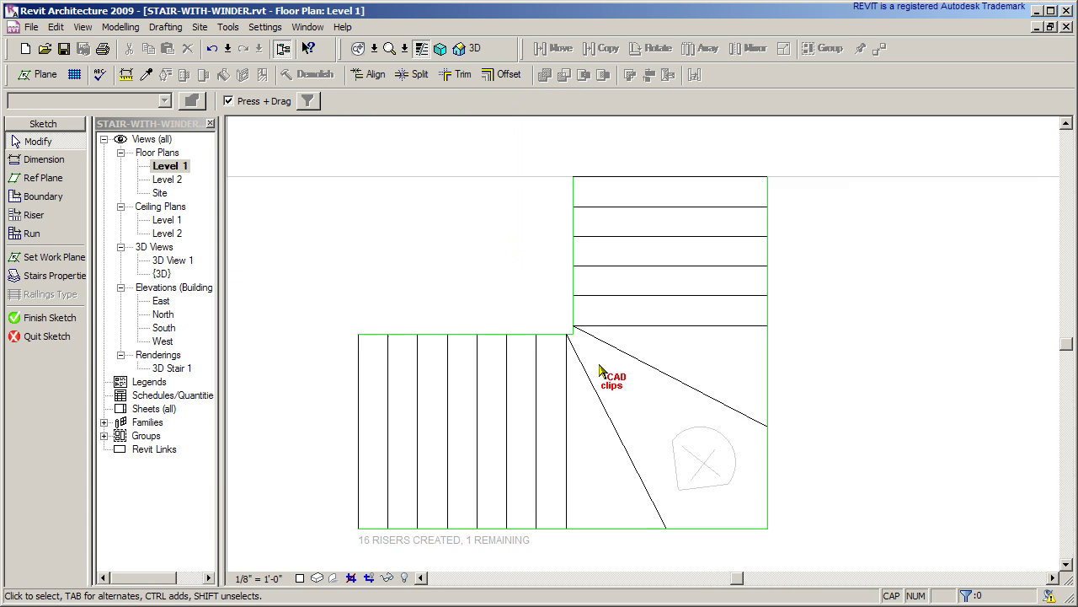
pyautogui.scroll(-2, 600, 367)
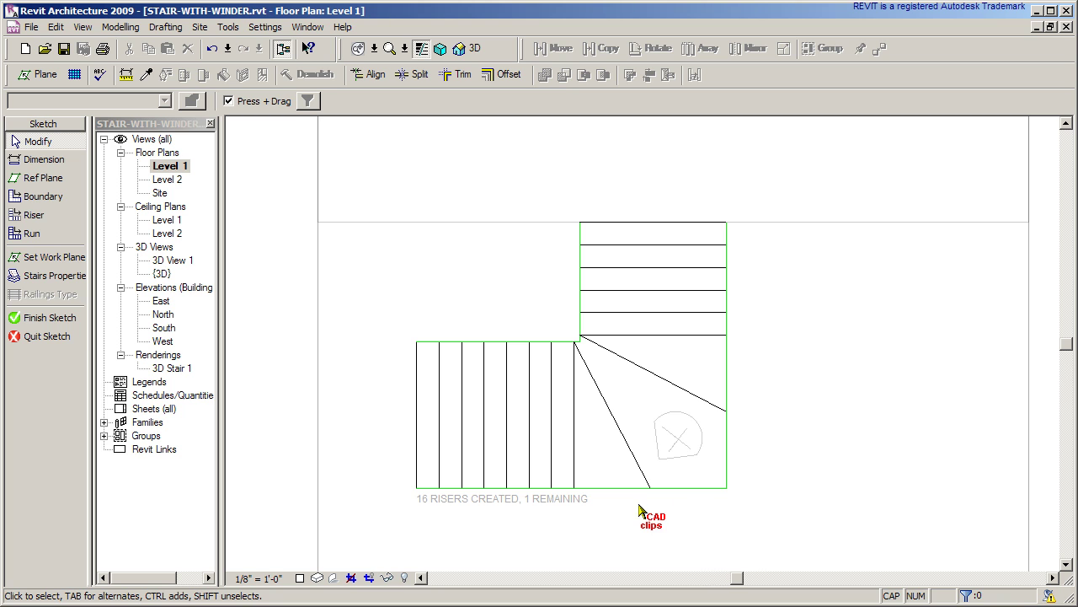
pyautogui.moveTo(776, 456); pyautogui.dragTo(783, 451, button='middle')
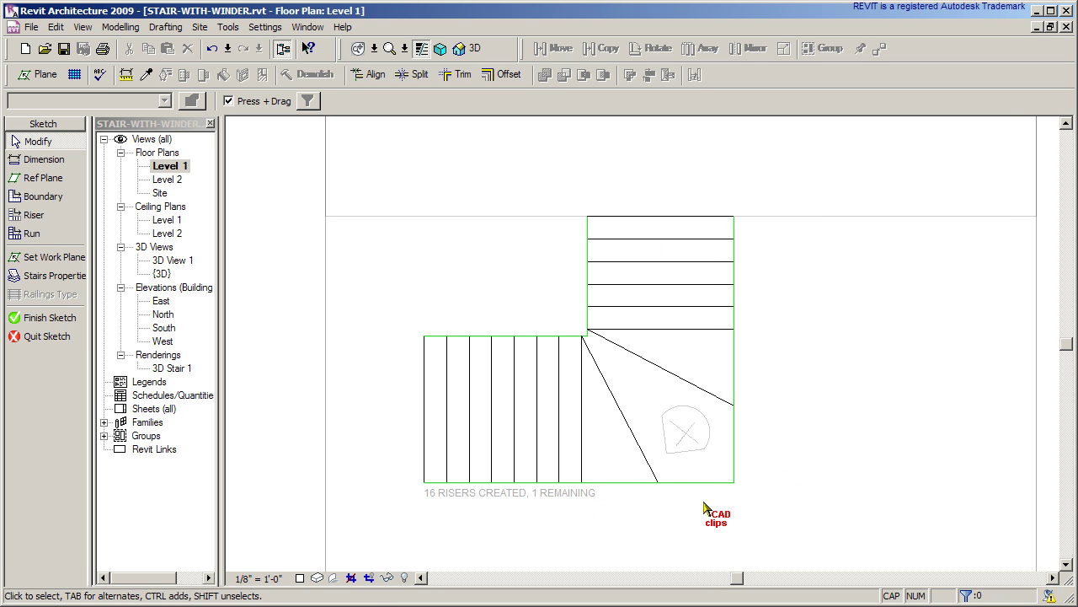
# - Finish the stair sketch and examine the stair's outer side along the winders in the default 3D view
pyautogui.click(48, 317)
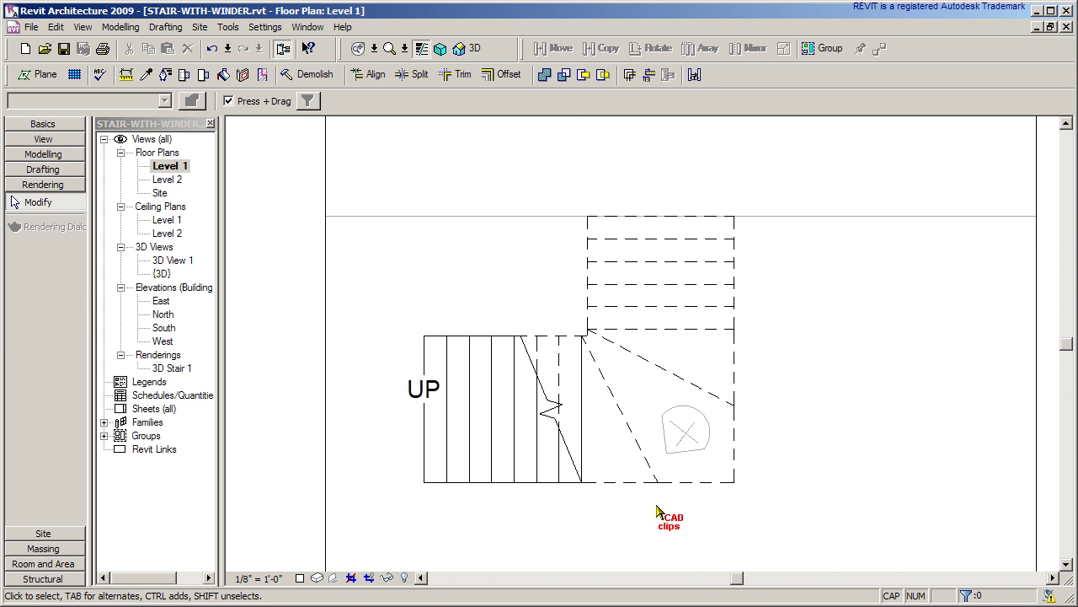
pyautogui.click(476, 51)
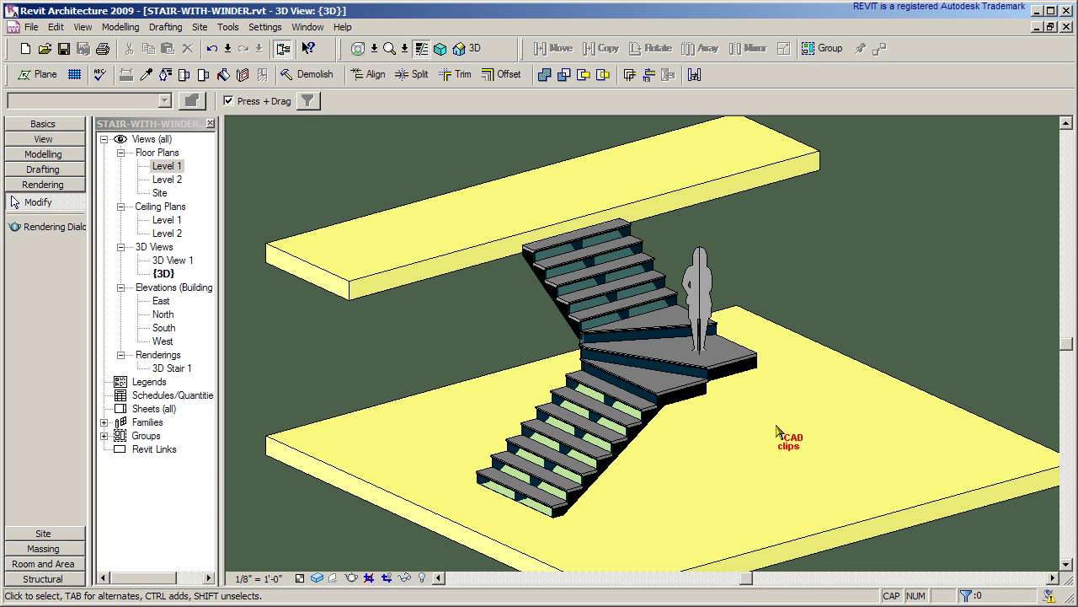
pyautogui.scroll(3, 748, 444)
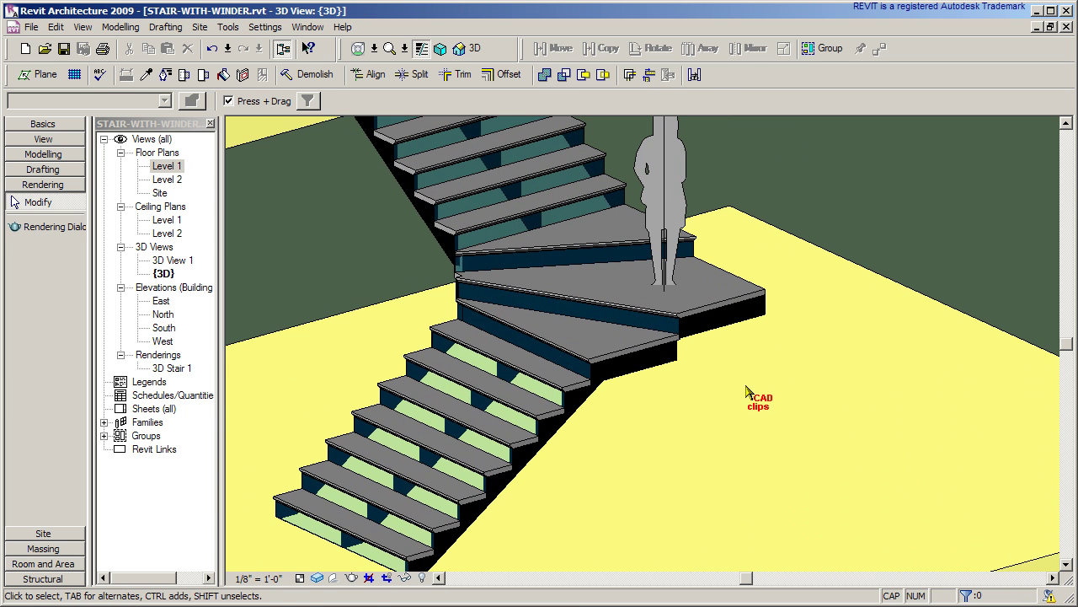
pyautogui.scroll(1, 755, 425)
pyautogui.scroll(-4, 756, 428)
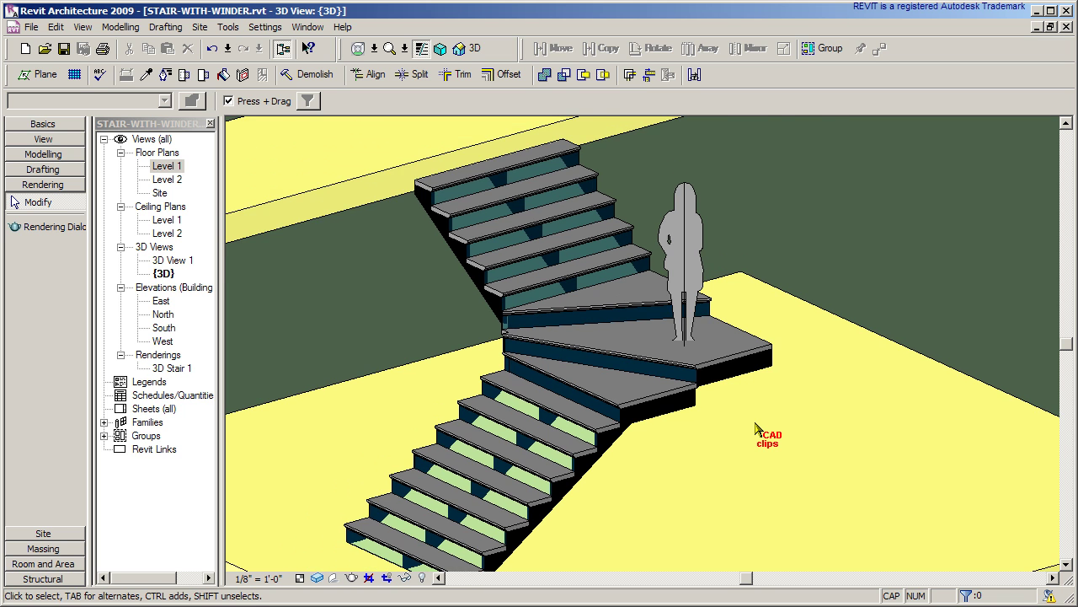
pyautogui.moveTo(765, 433); pyautogui.dragTo(767, 416, button='middle')
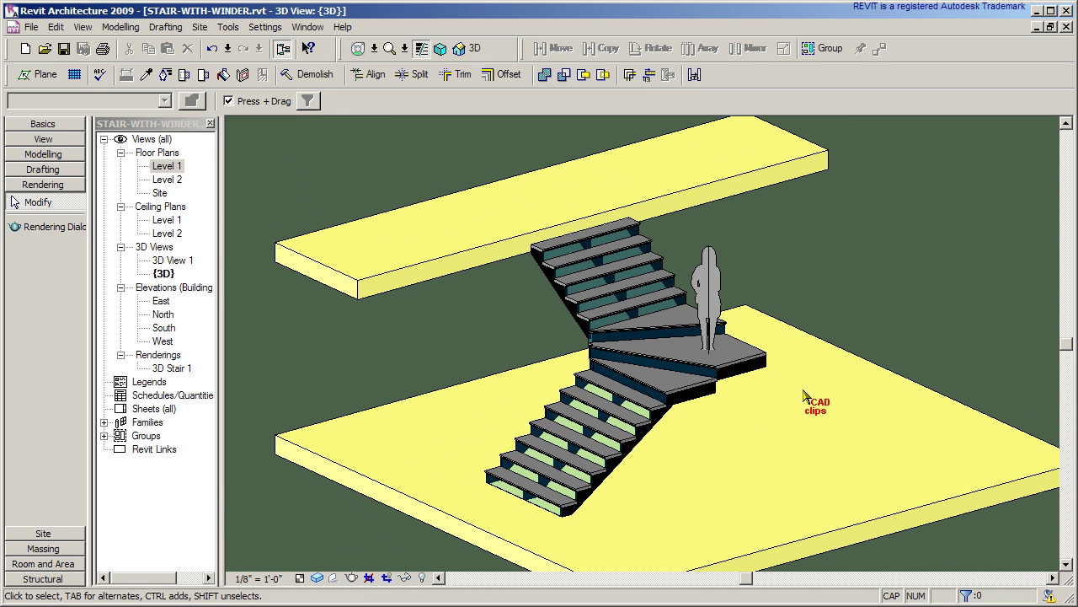